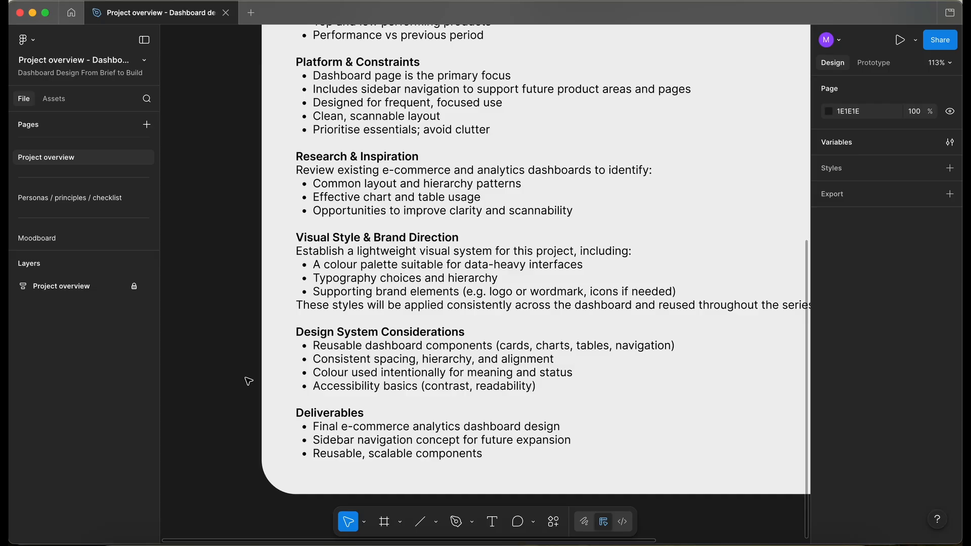
# Draw a new frame about 747 × 639 on the empty Brand elements page.
pyautogui.scroll(-3, 87, 169)
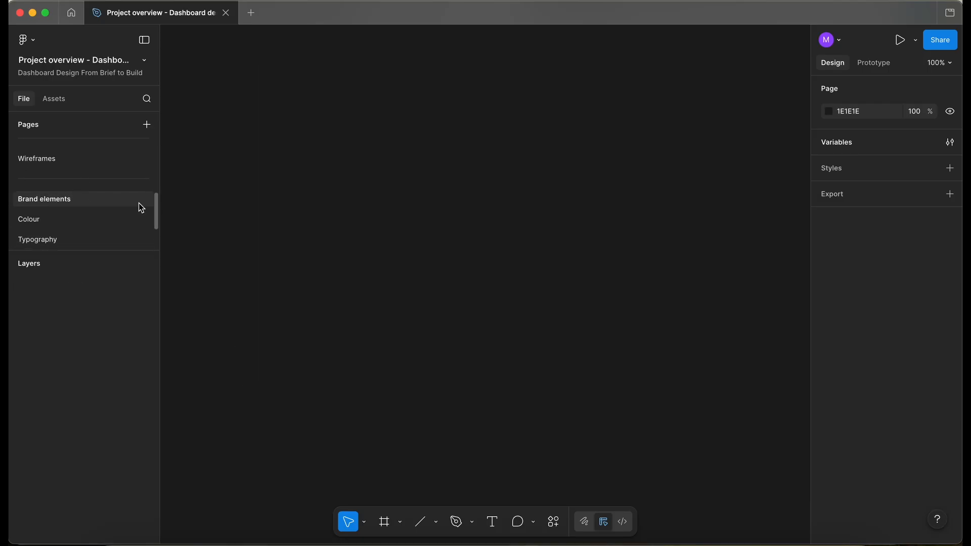
pyautogui.press('f')
pyautogui.moveTo(288, 114); pyautogui.dragTo(760, 518)
pyautogui.scroll(-3, 465, 259)
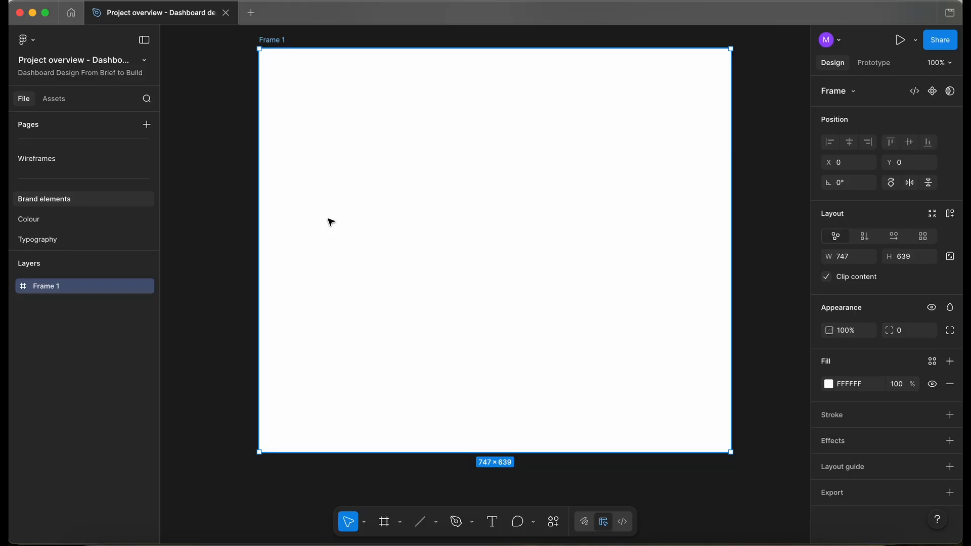
# Add a text layer reading "Quantiv" near the frame's upper left.
pyautogui.press('t')
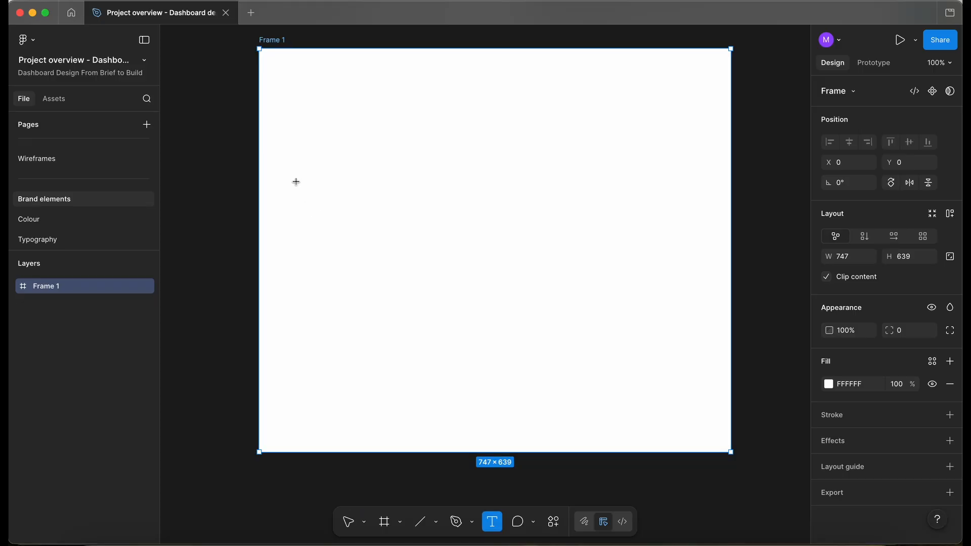
pyautogui.click(295, 173)
pyautogui.scroll(3, 294, 173)
pyautogui.write('Q')
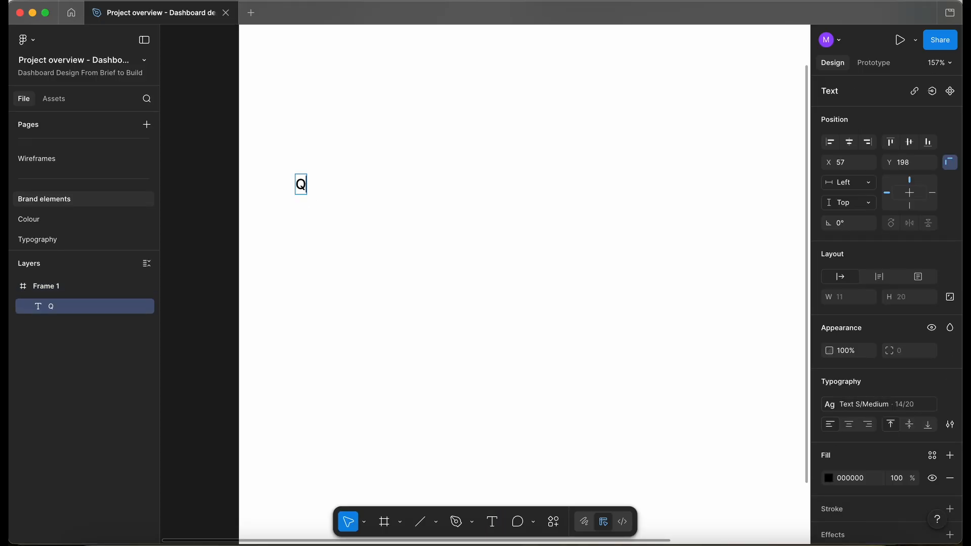
pyautogui.write('uantiv')
pyautogui.press('Escape')
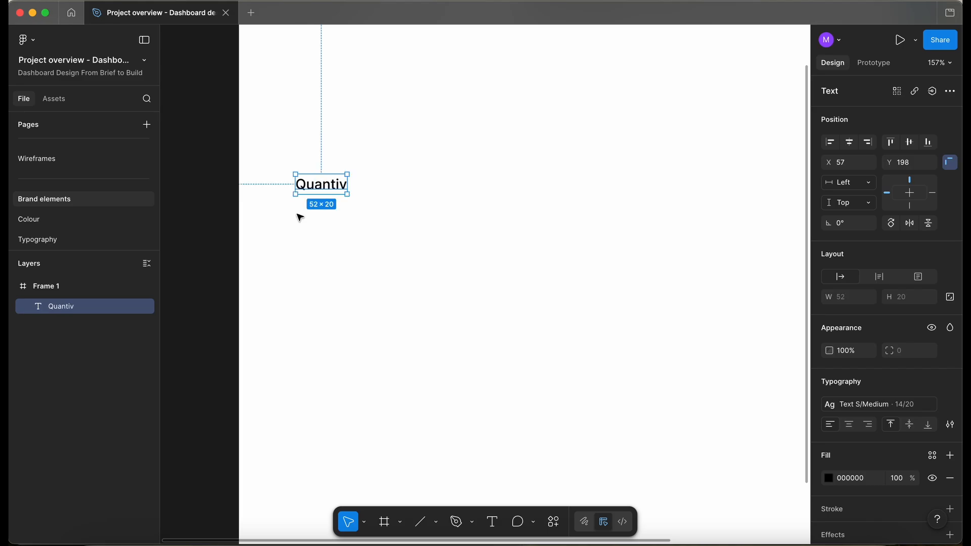
# Examine the dashboard wireframes on the Wireframes page, then return to the Brand elements page.
pyautogui.scroll(5, 292, 191)
pyautogui.scroll(2, 309, 238)
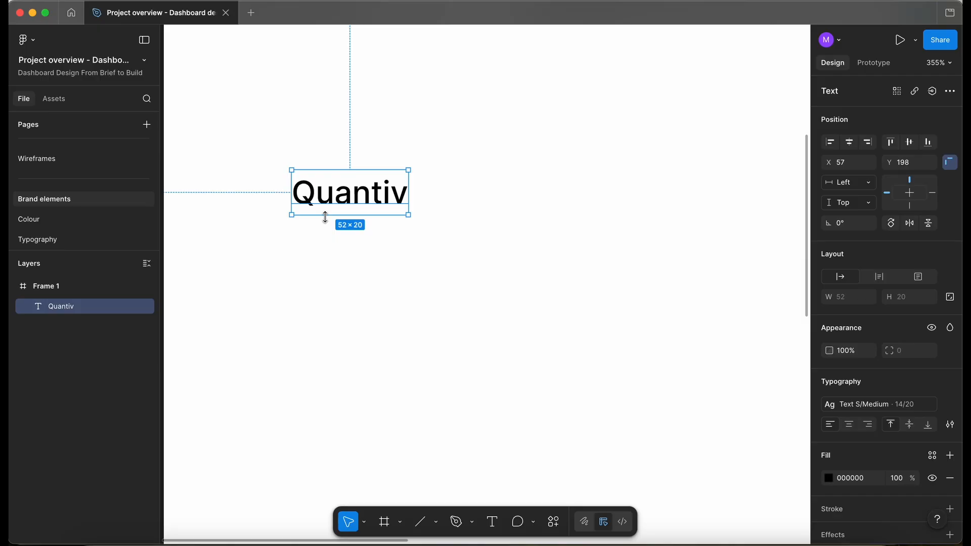
pyautogui.click(72, 157)
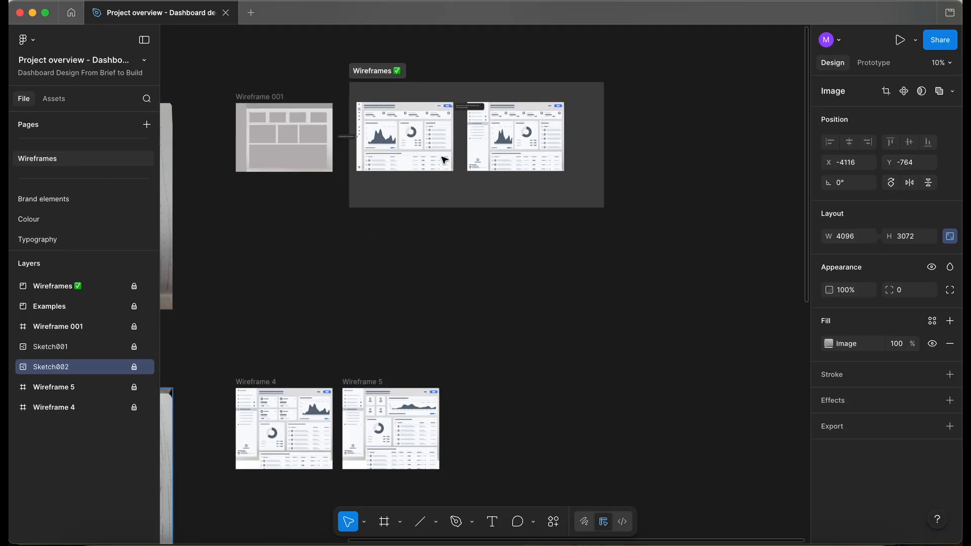
pyautogui.scroll(5, 443, 160)
pyautogui.scroll(1, 443, 160)
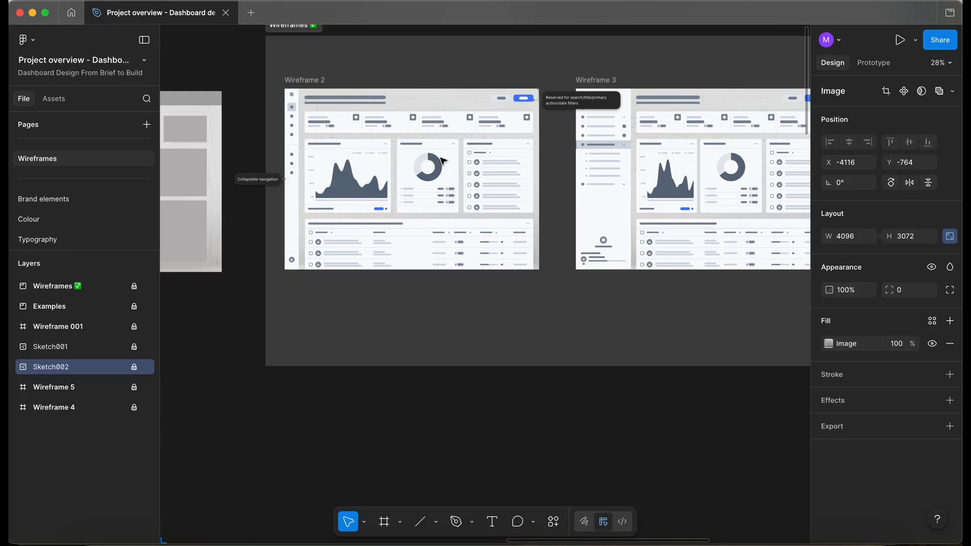
pyautogui.press('super+backslash')
pyautogui.scroll(3, 354, 101)
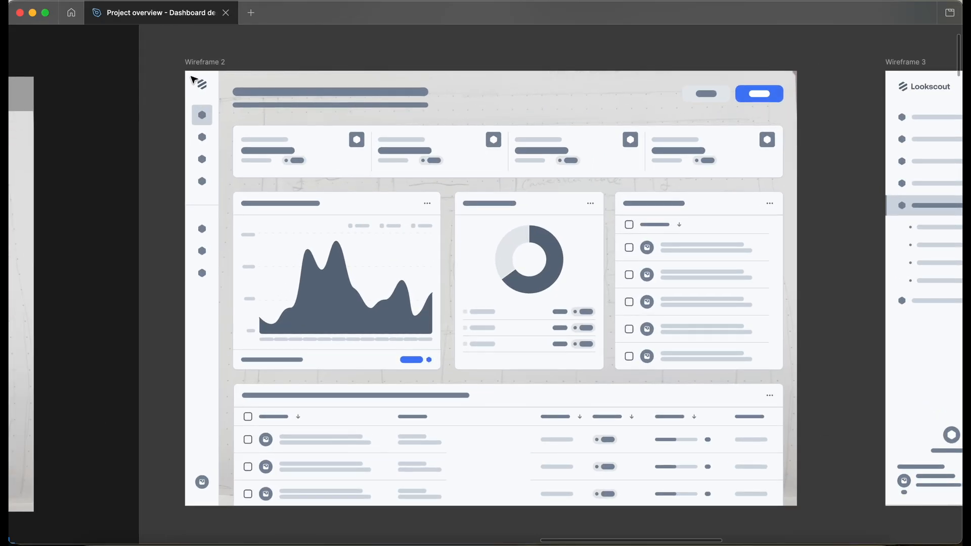
pyautogui.hscroll(5, 193, 79)
pyautogui.scroll(1, 192, 80)
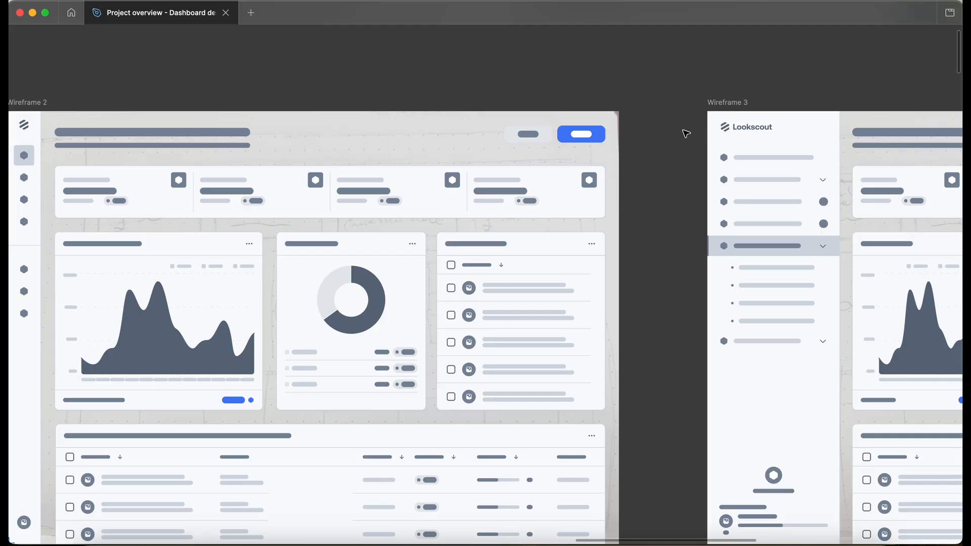
pyautogui.press('super+backslash')
pyautogui.click(71, 199)
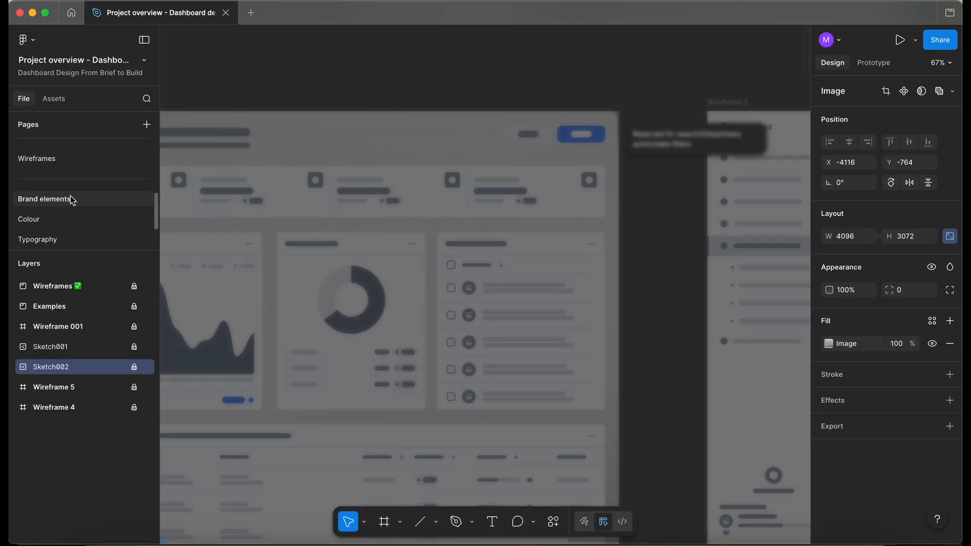
# Draw a 32 × 32 frame below the Quantiv text.
pyautogui.hscroll(-1, 403, 150)
pyautogui.scroll(-1, 403, 150)
pyautogui.click(442, 271)
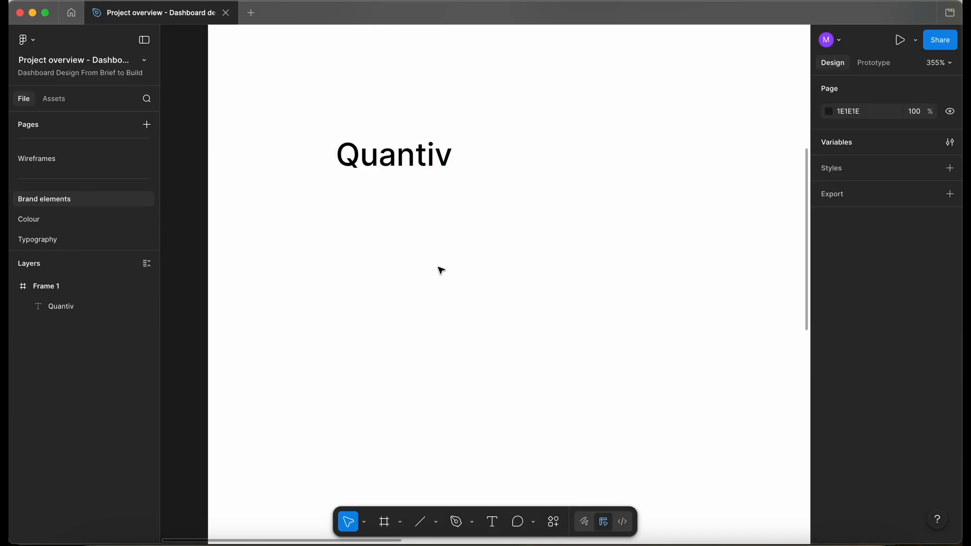
pyautogui.scroll(3, 335, 226)
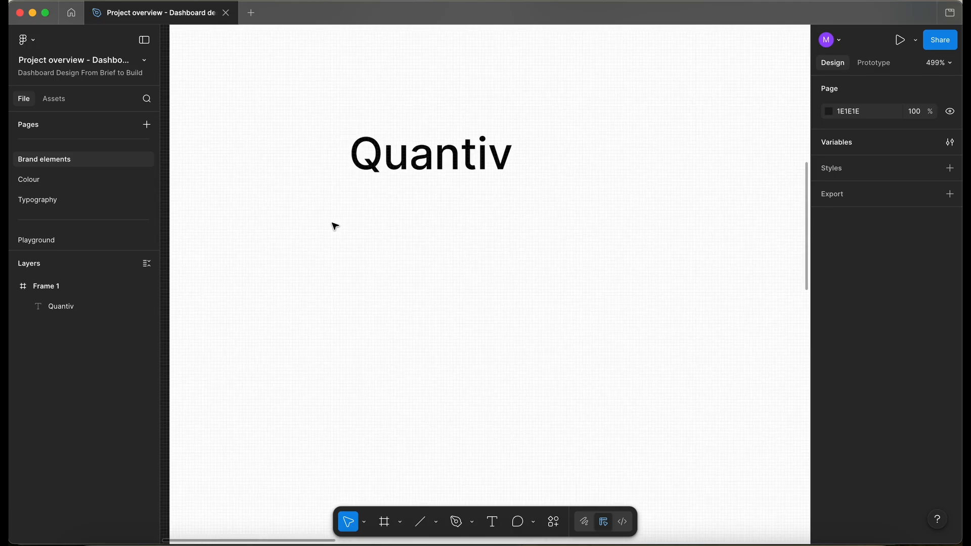
pyautogui.press('f')
pyautogui.moveTo(305, 210); pyautogui.dragTo(406, 311)
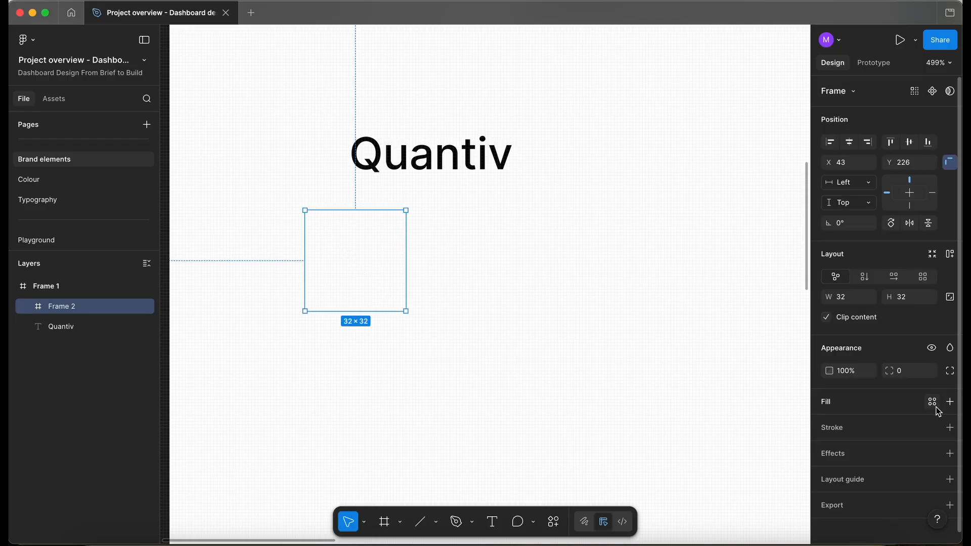
# Give the square frame a red fill of A73434.
pyautogui.click(932, 401)
pyautogui.click(950, 401)
pyautogui.click(763, 342)
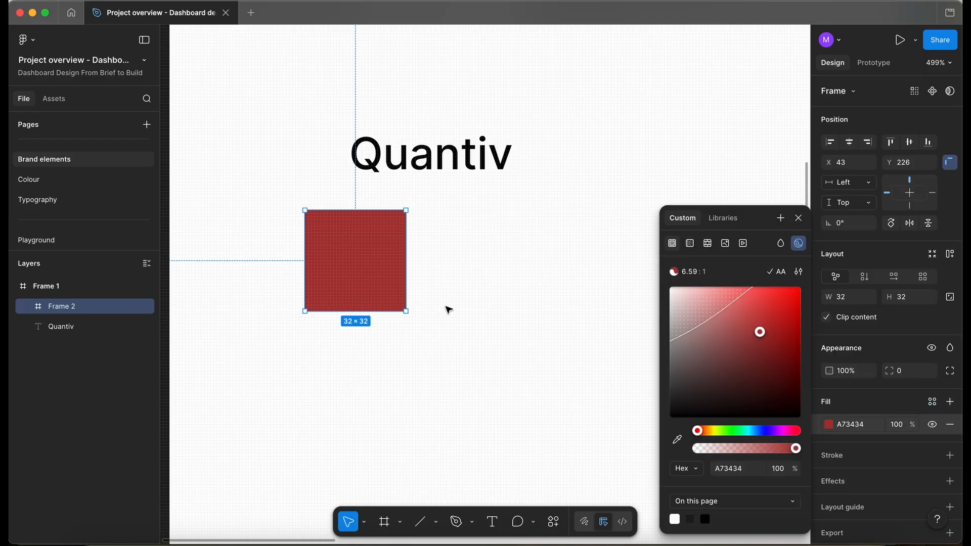
pyautogui.click(447, 308)
# Inspect the logo placeholder in the Wireframe 2 side menu on the Wireframes page.
pyautogui.scroll(1, 101, 164)
pyautogui.scroll(3, 69, 167)
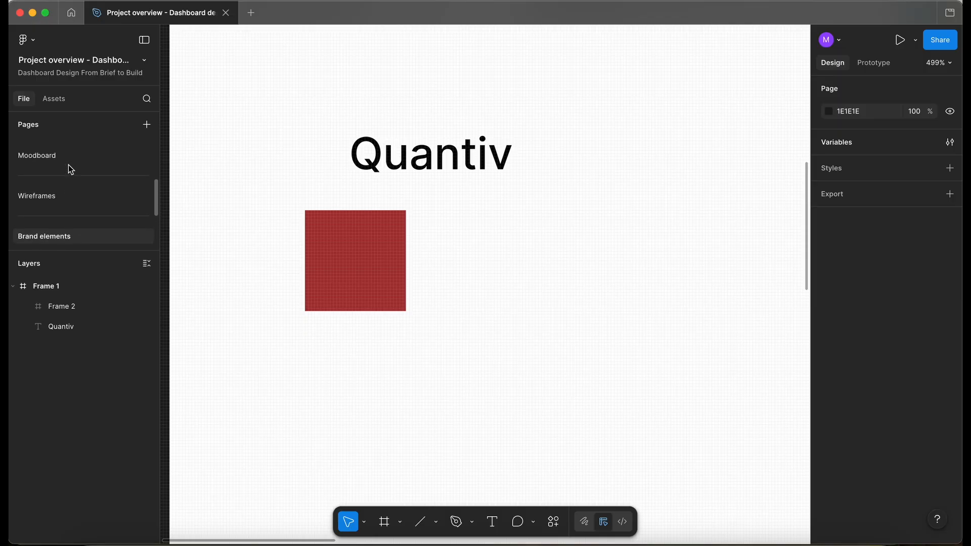
pyautogui.click(57, 193)
pyautogui.hscroll(-5, 394, 196)
pyautogui.scroll(1, 393, 196)
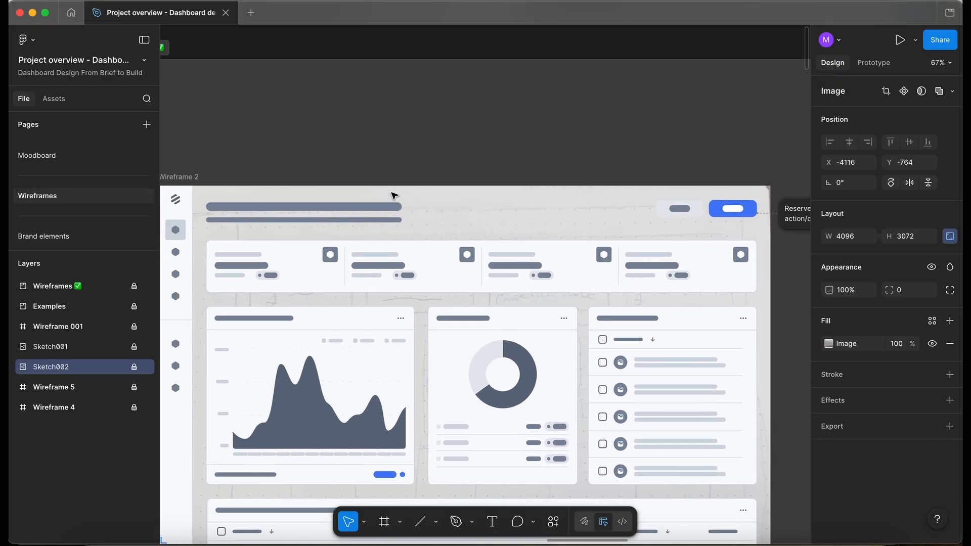
pyautogui.scroll(5, 260, 188)
pyautogui.click(270, 158)
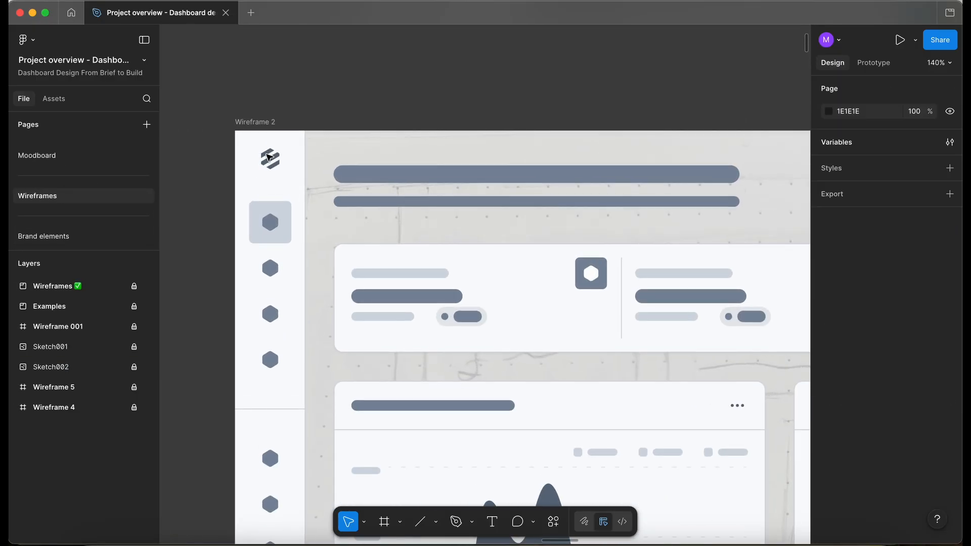
pyautogui.click(134, 286)
pyautogui.scroll(-5, 229, 176)
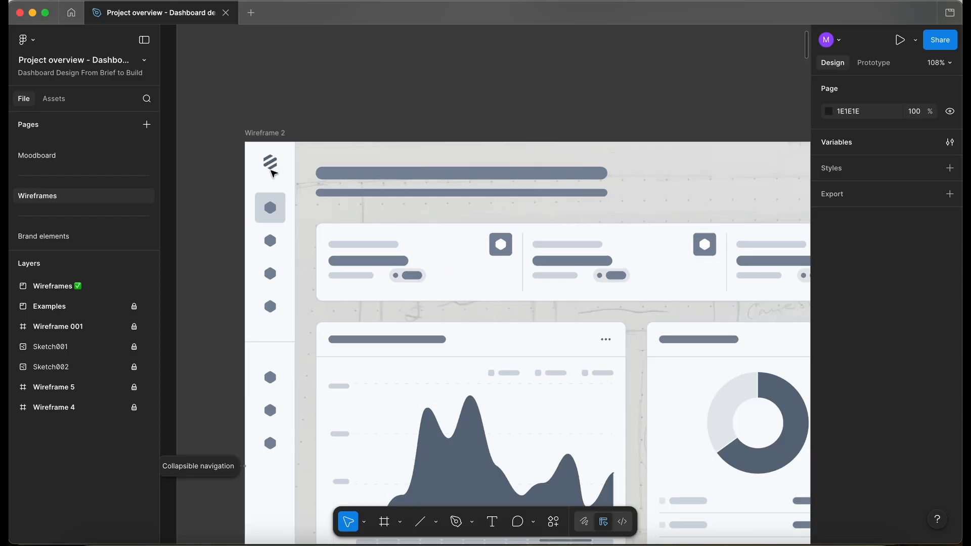
pyautogui.scroll(6, 229, 176)
pyautogui.click(274, 188)
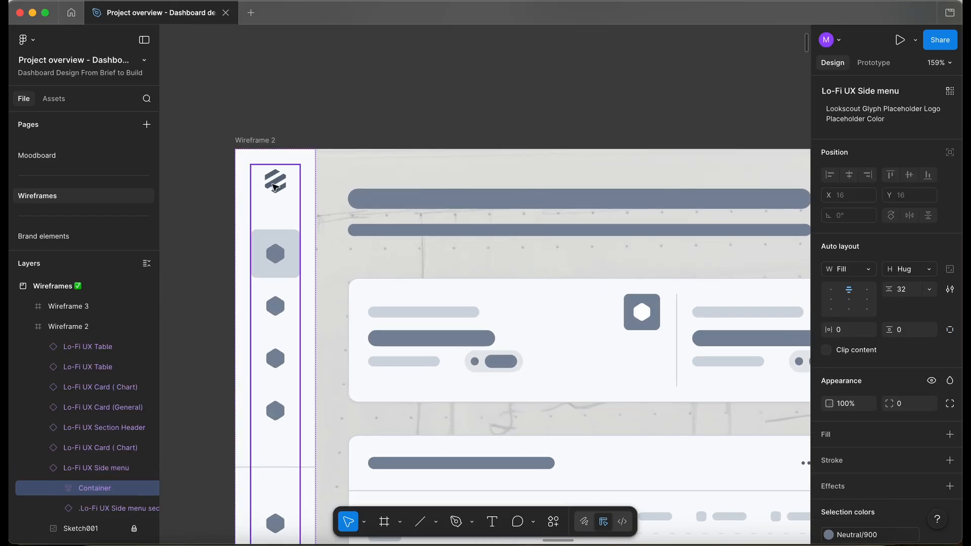
pyautogui.doubleClick(274, 188)
pyautogui.scroll(-3, 274, 194)
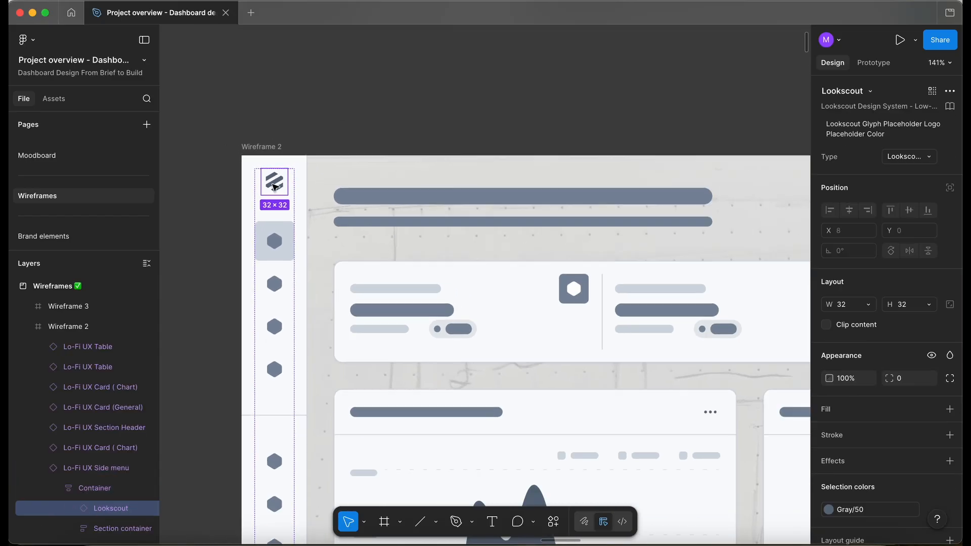
pyautogui.scroll(-4, 273, 195)
pyautogui.hscroll(8, 480, 218)
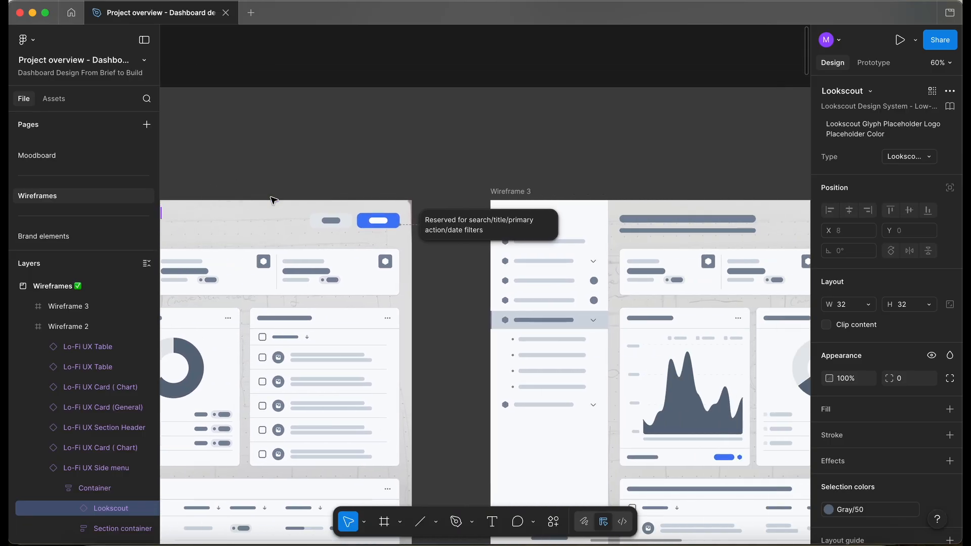
# Inspect the Lookscout logo in Wireframe 3, then return to the Brand elements page.
pyautogui.click(465, 221)
pyautogui.scroll(5, 465, 220)
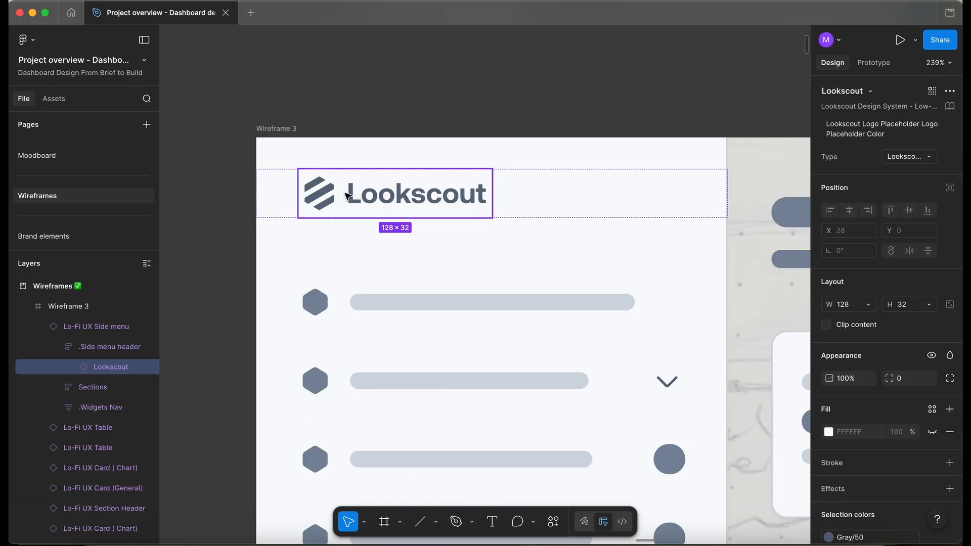
pyautogui.scroll(-5, 499, 203)
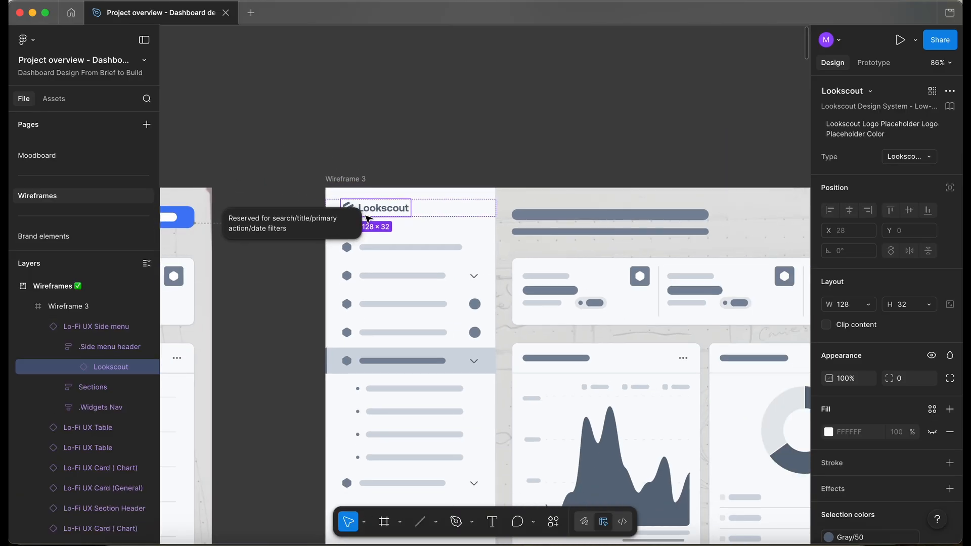
pyautogui.click(363, 130)
pyautogui.scroll(-2, 365, 133)
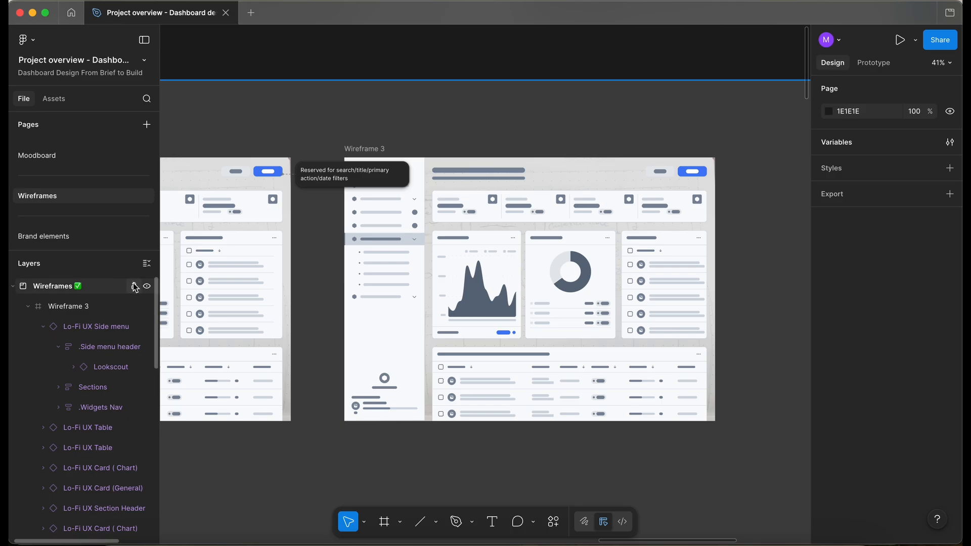
pyautogui.scroll(-2, 86, 185)
pyautogui.click(68, 172)
# Draw a vertical 7 × 25 frame inside the red square near its left edge.
pyautogui.click(356, 265)
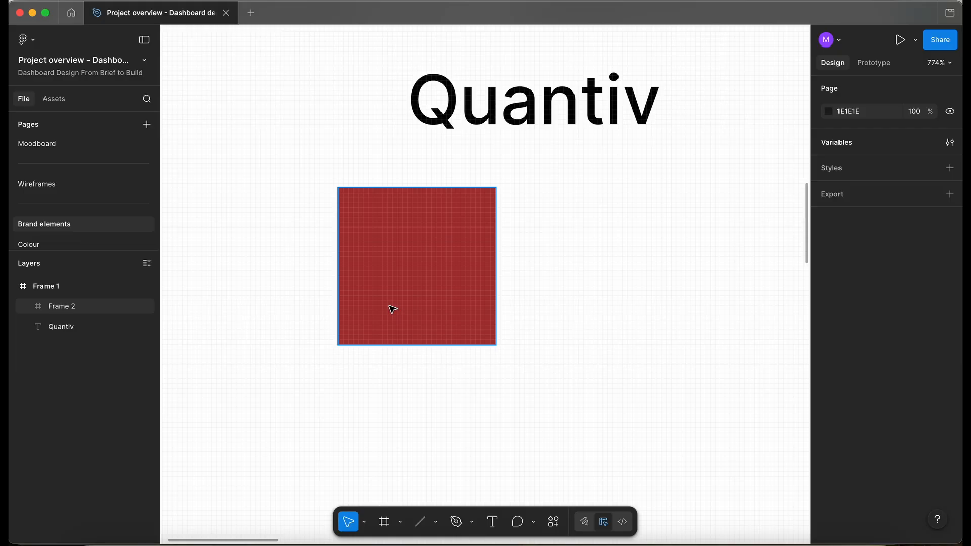
pyautogui.click(393, 309)
pyautogui.scroll(3, 297, 240)
pyautogui.scroll(-2, 297, 241)
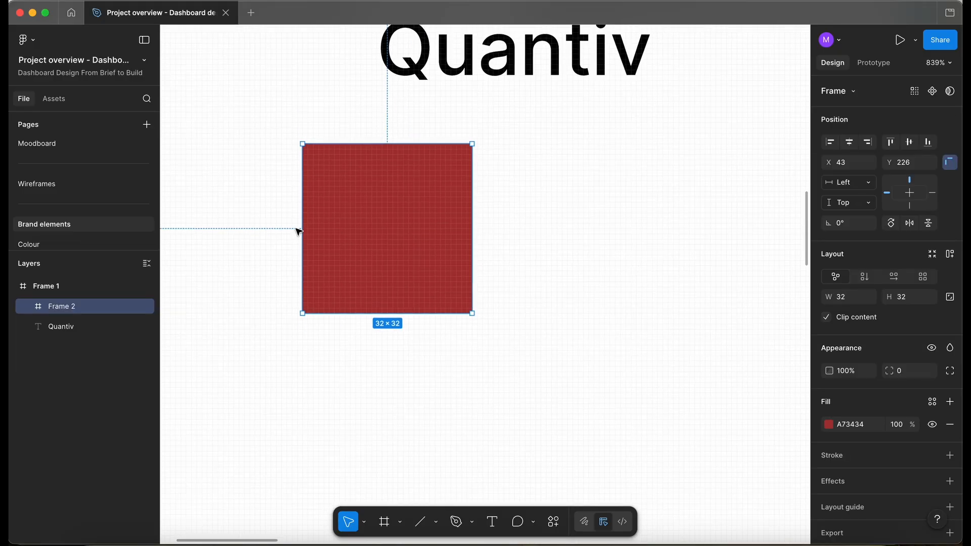
pyautogui.scroll(4, 299, 232)
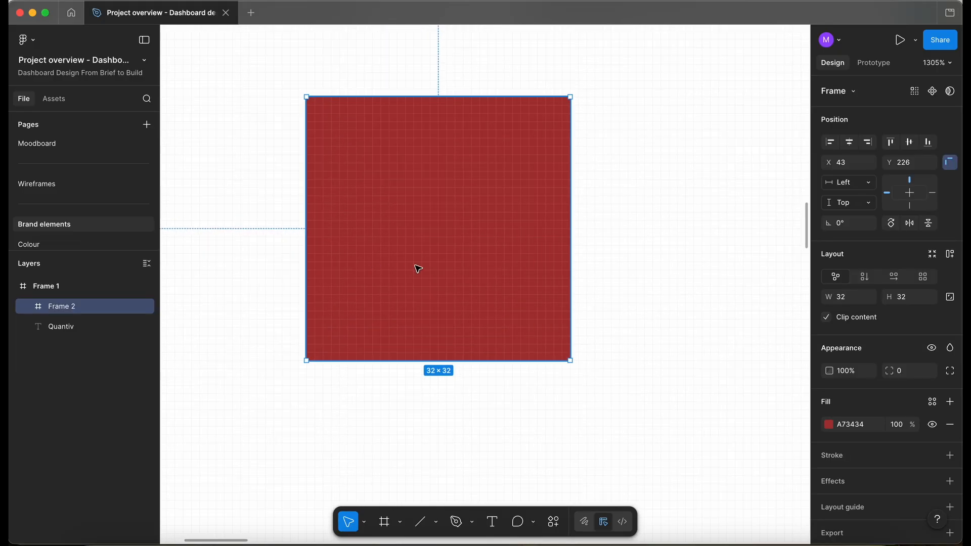
pyautogui.press('f')
pyautogui.moveTo(339, 130); pyautogui.dragTo(395, 335)
pyautogui.moveTo(364, 269); pyautogui.dragTo(356, 251)
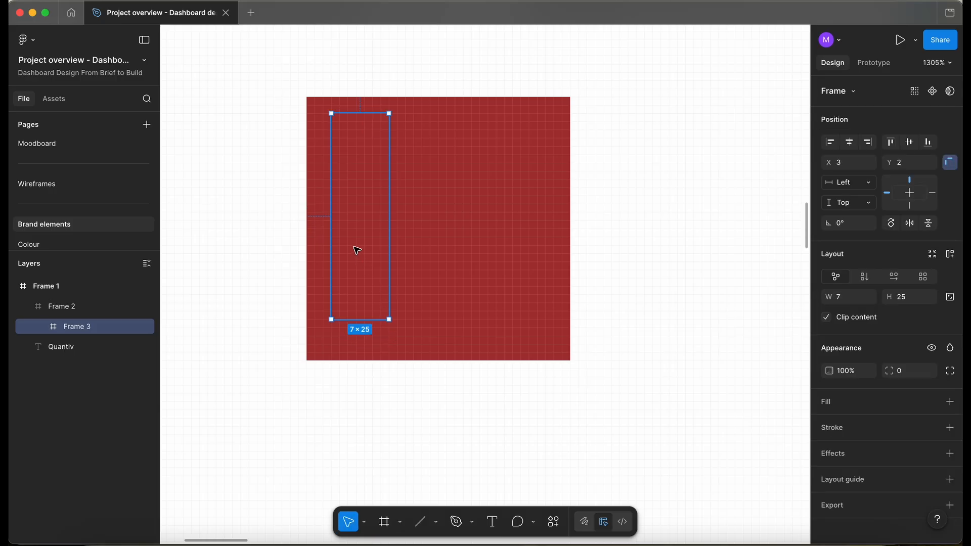
# Give the vertical bar a light grey fill of BDB3B3.
pyautogui.click(949, 401)
pyautogui.moveTo(747, 338); pyautogui.dragTo(678, 330)
pyautogui.click(497, 393)
# Duplicate the grey bar twice to make three vertical bars across the red square.
pyautogui.click(367, 182)
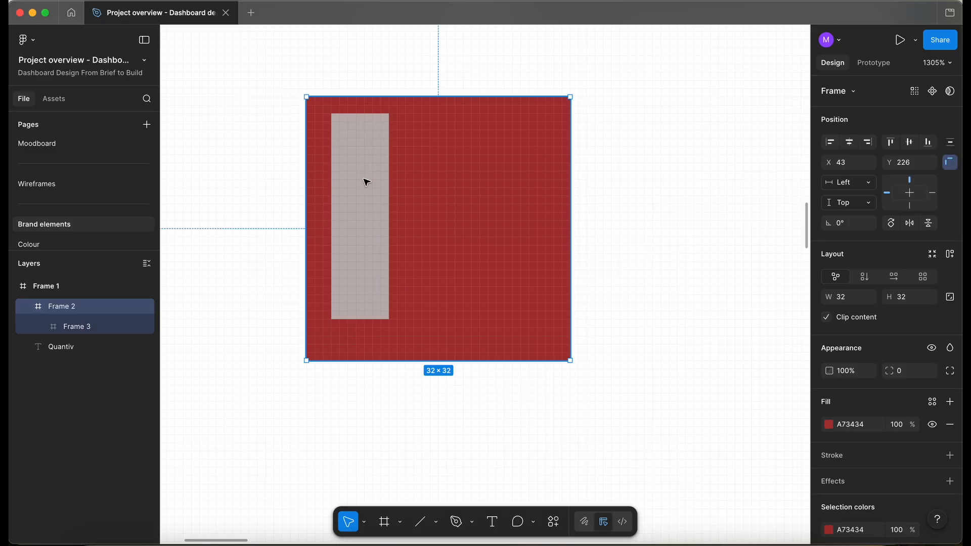
pyautogui.click(364, 196)
pyautogui.moveTo(371, 212); pyautogui.dragTo(509, 216)
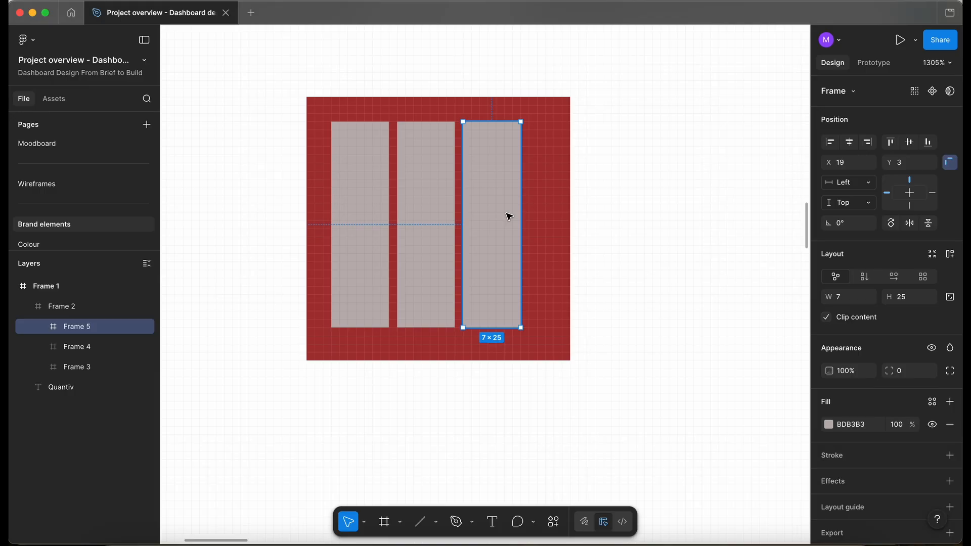
pyautogui.moveTo(509, 216); pyautogui.dragTo(549, 217)
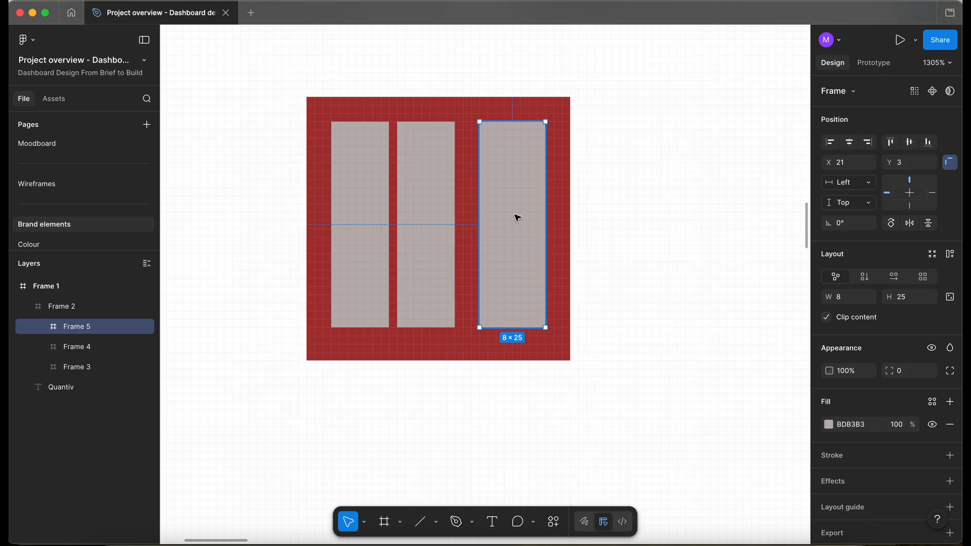
# Select all three bars and space them evenly, each 8 wide.
pyautogui.keyDown('shift'); pyautogui.click(425, 222); pyautogui.keyUp('shift')
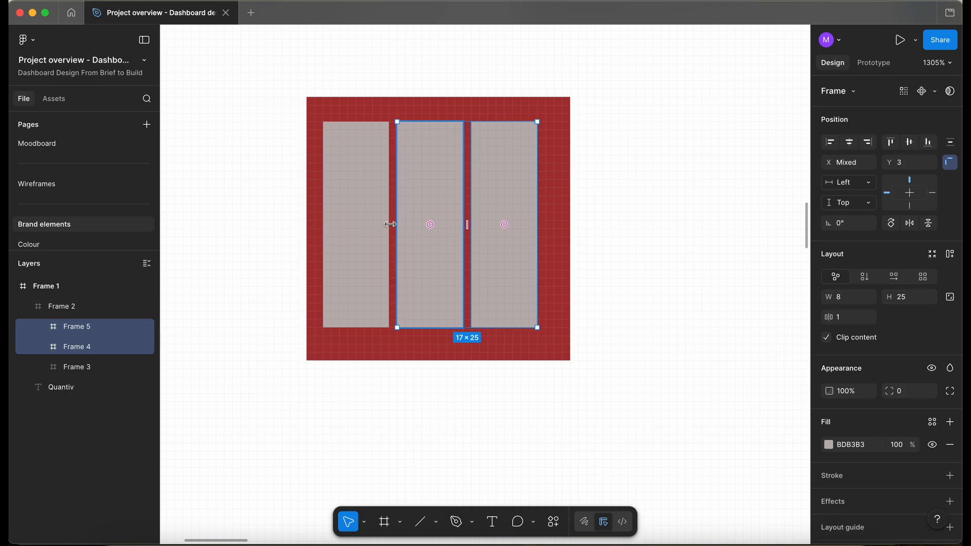
pyautogui.keyDown('shift'); pyautogui.click(388, 224); pyautogui.keyUp('shift')
pyautogui.moveTo(440, 270); pyautogui.dragTo(444, 269)
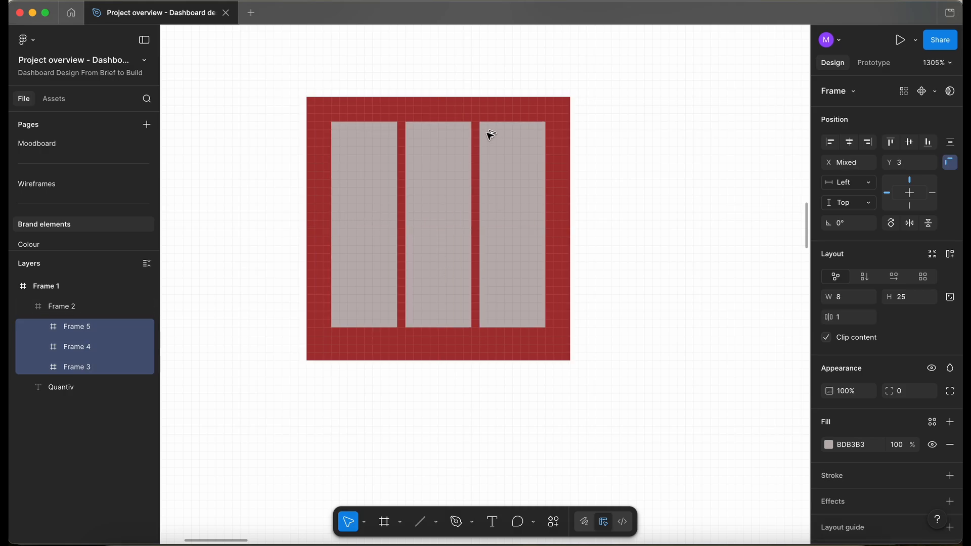
# Adjust the three bars' height and vertical position within the red square.
pyautogui.moveTo(511, 328); pyautogui.dragTo(513, 348)
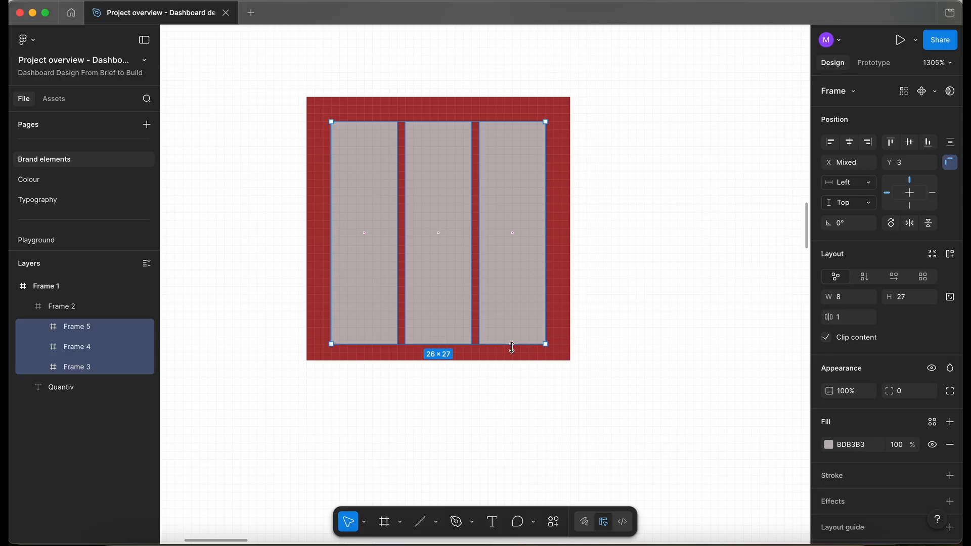
pyautogui.press('alt')
pyautogui.scroll(2, 560, 300)
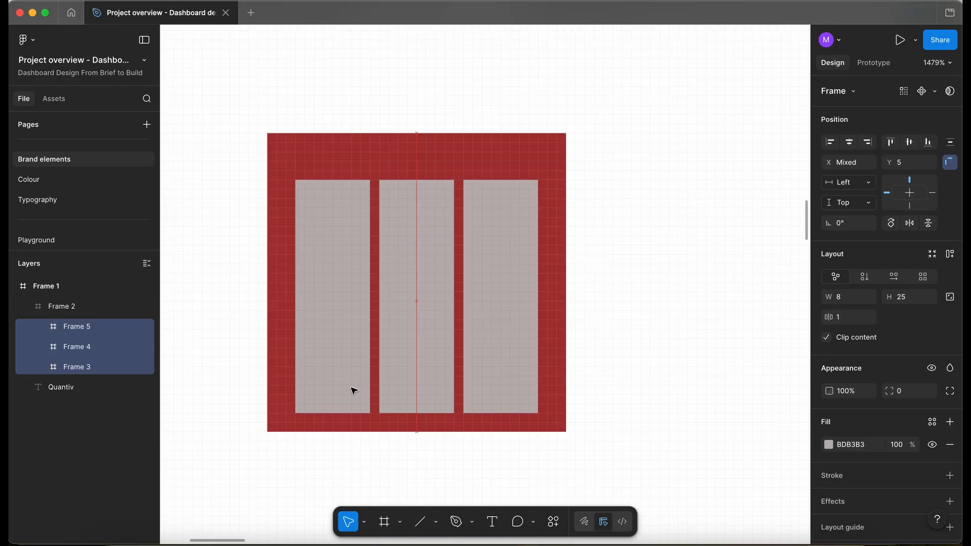
# Stretch the three selected bars to 28 tall so they span the red square with a 2 margin.
pyautogui.moveTo(433, 163); pyautogui.dragTo(440, 151)
pyautogui.press('alt')
pyautogui.press('alt')
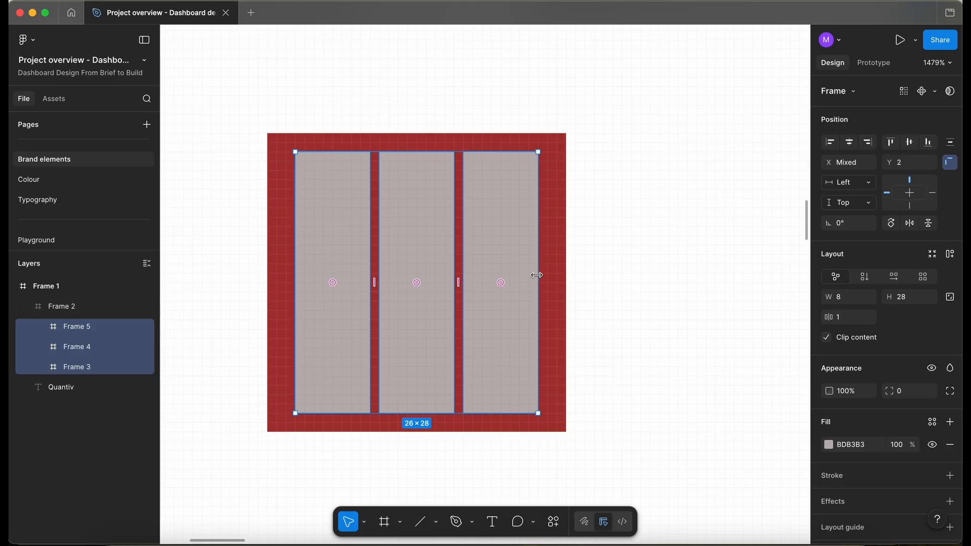
# Shorten the middle bar to about 19 high by lowering its top edge.
pyautogui.scroll(-2, 496, 341)
pyautogui.hscroll(-2, 496, 340)
pyautogui.click(428, 419)
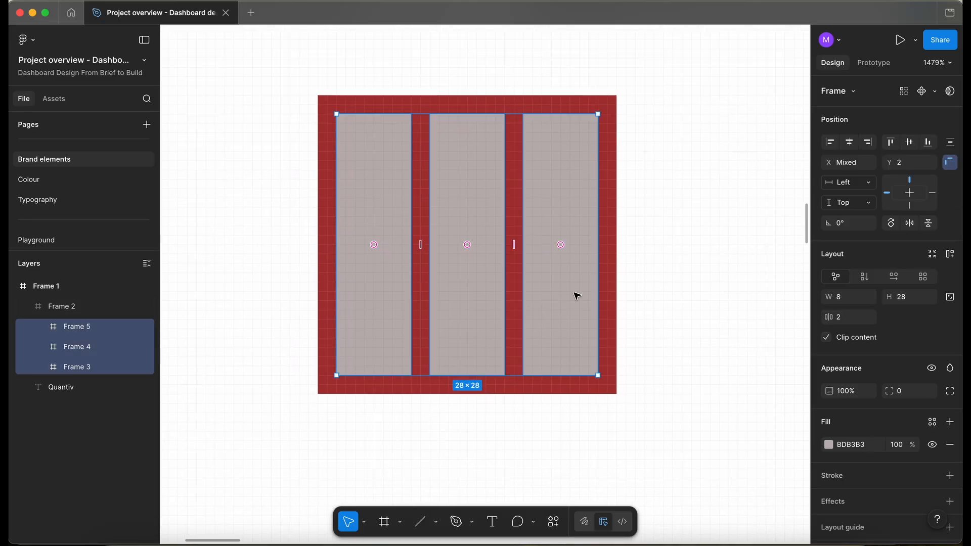
pyautogui.click(575, 295)
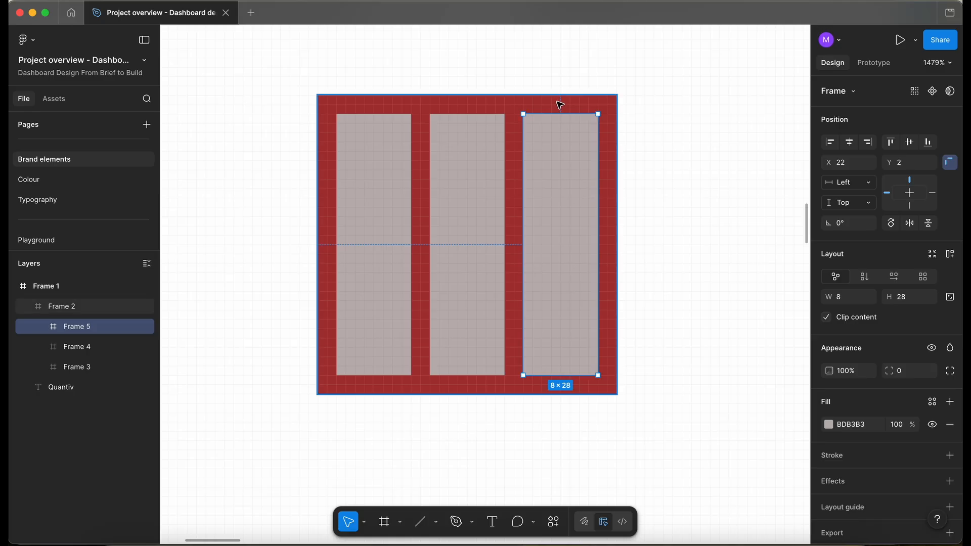
pyautogui.click(474, 118)
pyautogui.moveTo(475, 114); pyautogui.dragTo(478, 205)
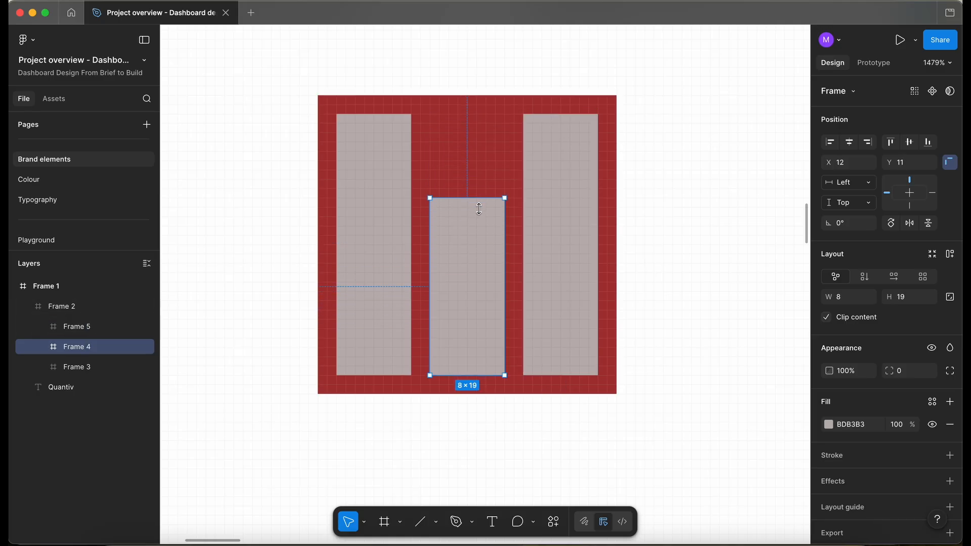
# Lower the left bar's top edge to turn it into a short block at the bottom.
pyautogui.keyDown('ctrl'); pyautogui.scroll(2, 478, 205); pyautogui.keyUp('ctrl')
pyautogui.hscroll(-3, 418, 289)
pyautogui.click(364, 252)
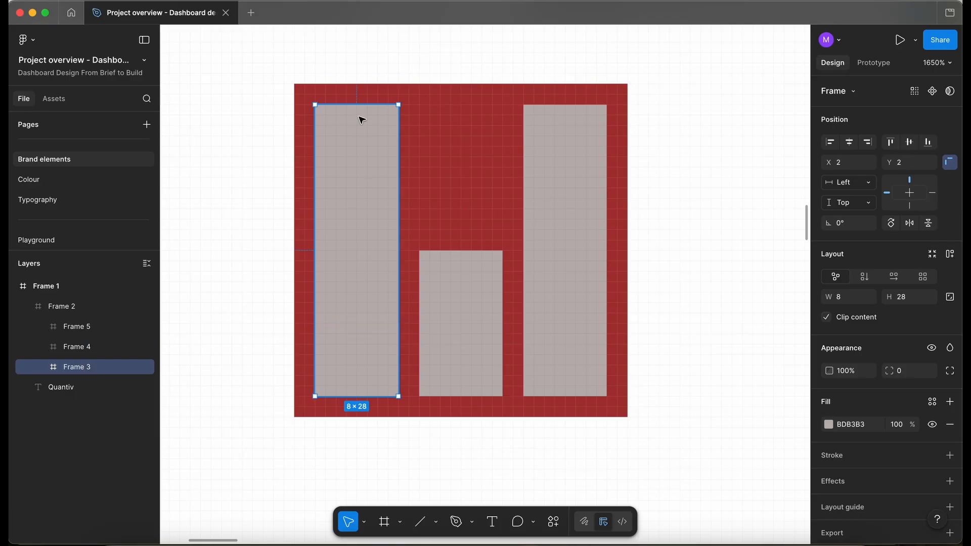
pyautogui.moveTo(362, 110); pyautogui.dragTo(366, 306)
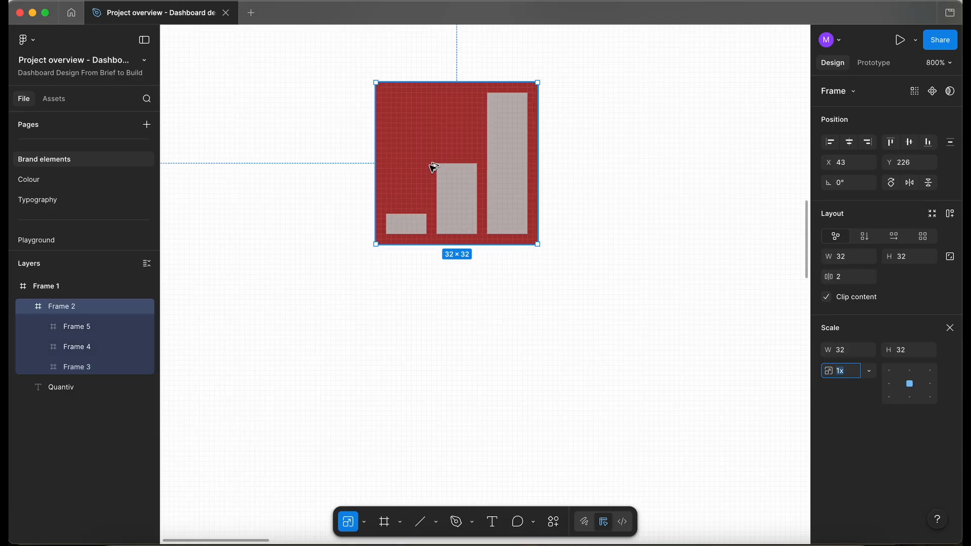
# Duplicate the bar-chart logo below and scale the copy down to 24 × 24.
pyautogui.keyDown('alt'); pyautogui.moveTo(429, 165); pyautogui.dragTo(432, 350); pyautogui.keyUp('alt')
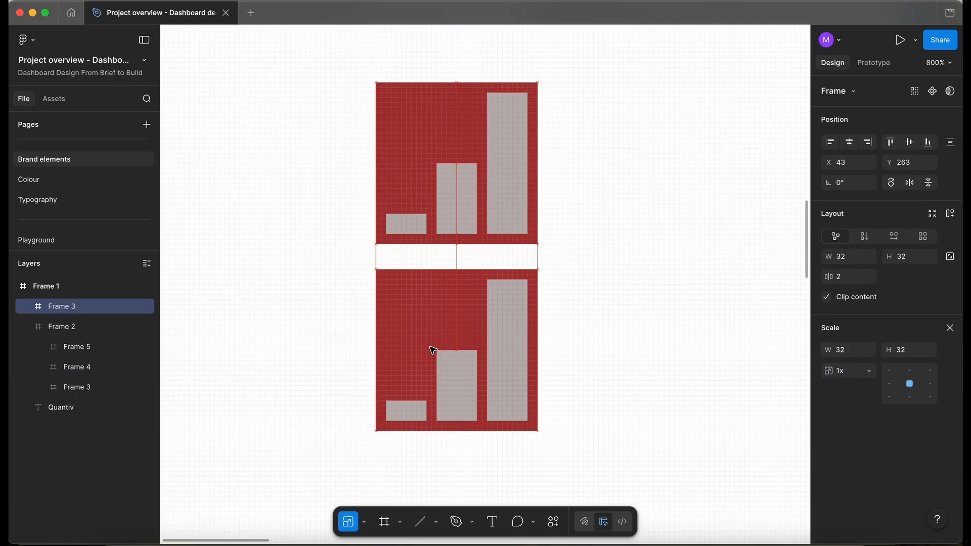
pyautogui.moveTo(538, 430); pyautogui.dragTo(497, 390)
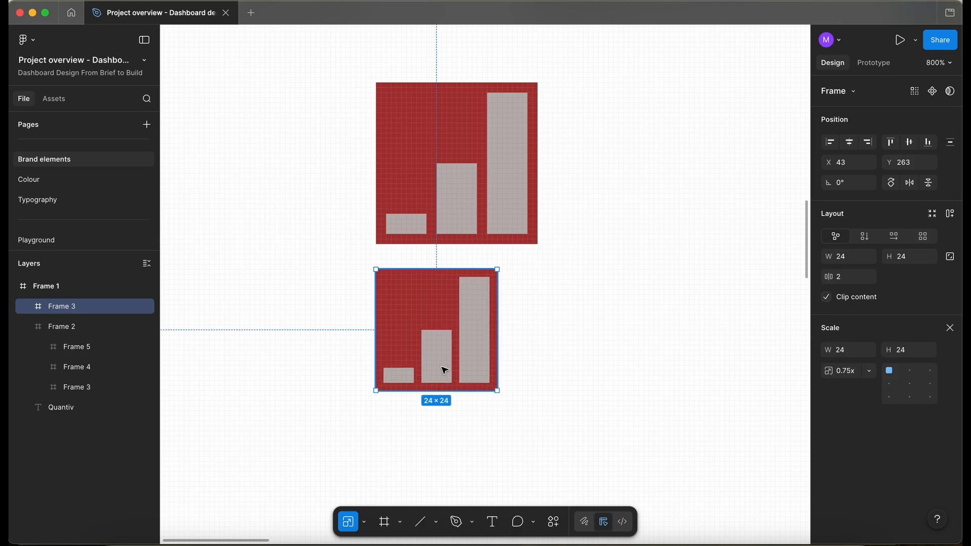
# Inspect the bars and frame of the scaled 24 × 24 logo.
pyautogui.scroll(5, 444, 371)
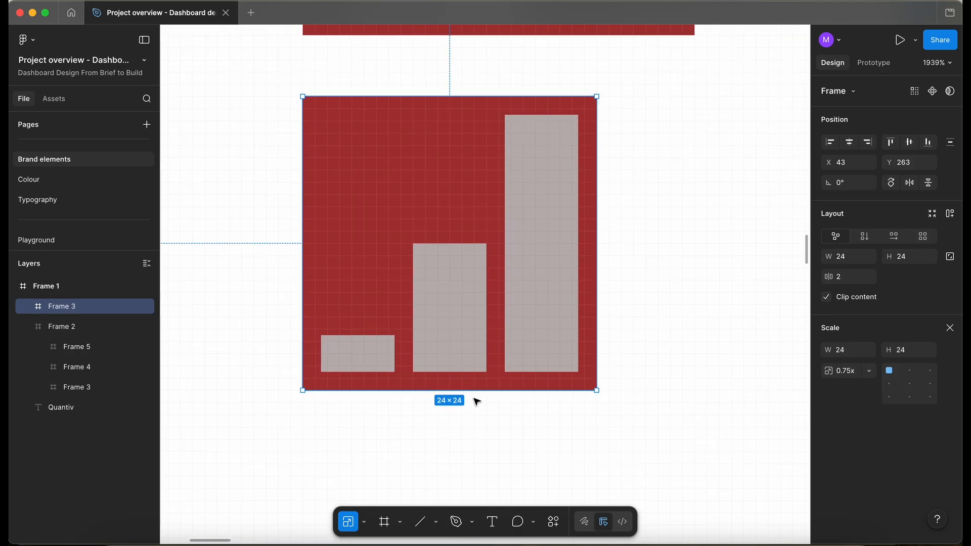
pyautogui.press('v')
pyautogui.click(474, 399)
pyautogui.doubleClick(519, 281)
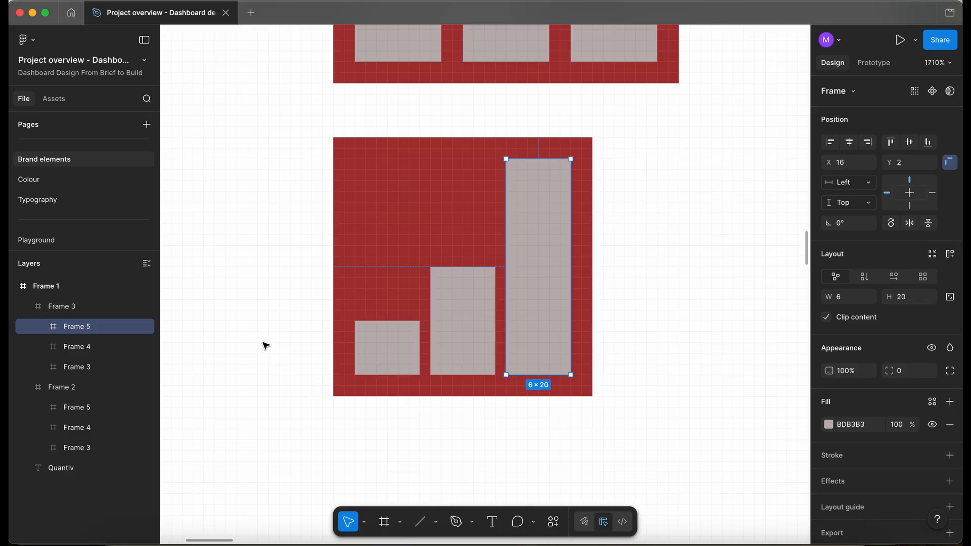
pyautogui.keyDown('shift'); pyautogui.click(394, 338); pyautogui.keyUp('shift')
pyautogui.keyDown('shift'); pyautogui.click(464, 320); pyautogui.keyUp('shift')
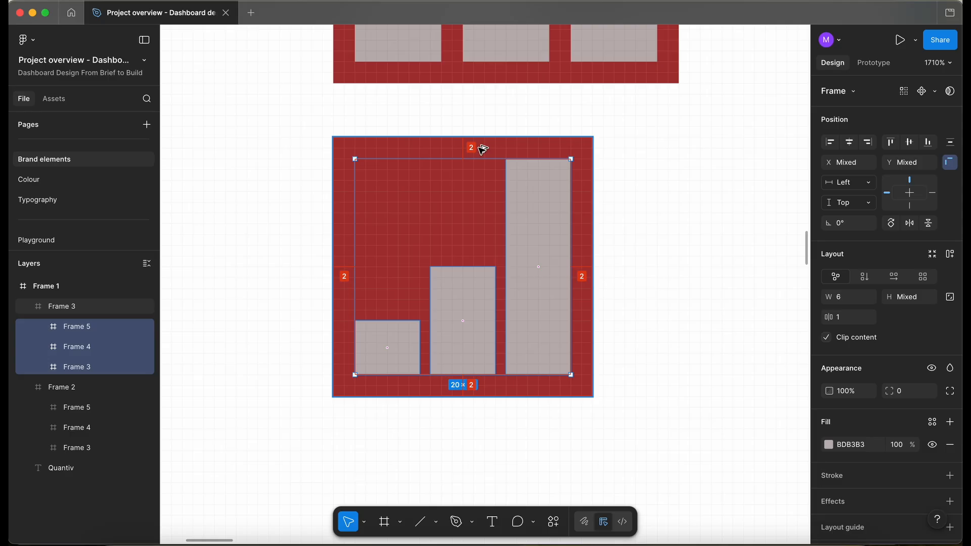
pyautogui.click(385, 119)
pyautogui.click(385, 142)
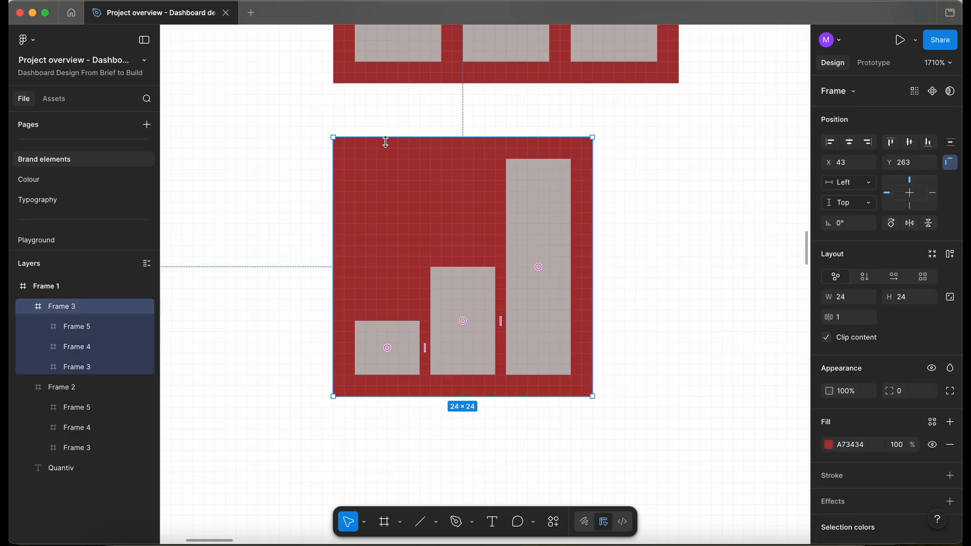
pyautogui.scroll(-3, 386, 142)
pyautogui.hscroll(2, 386, 142)
pyautogui.click(505, 161)
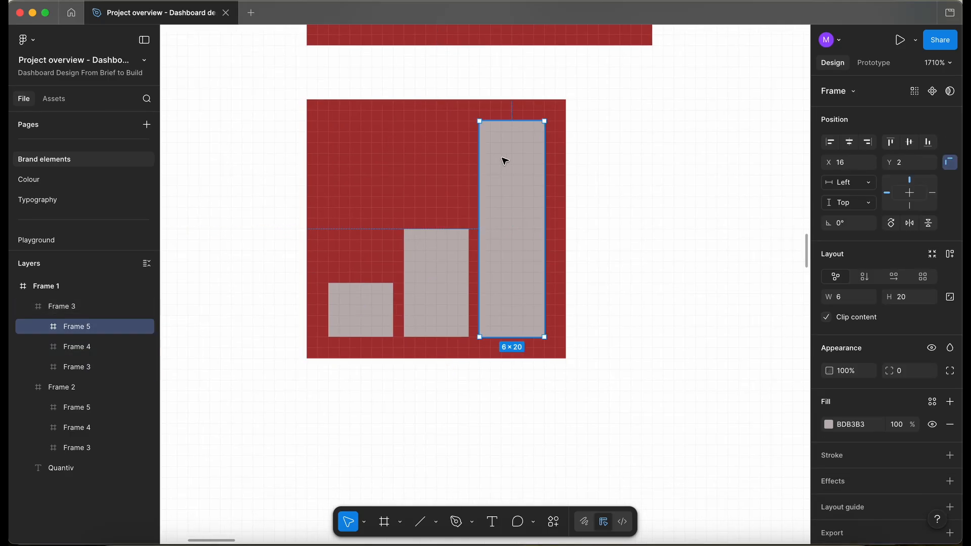
pyautogui.scroll(-2, 425, 303)
pyautogui.scroll(-3, 427, 306)
pyautogui.click(428, 310)
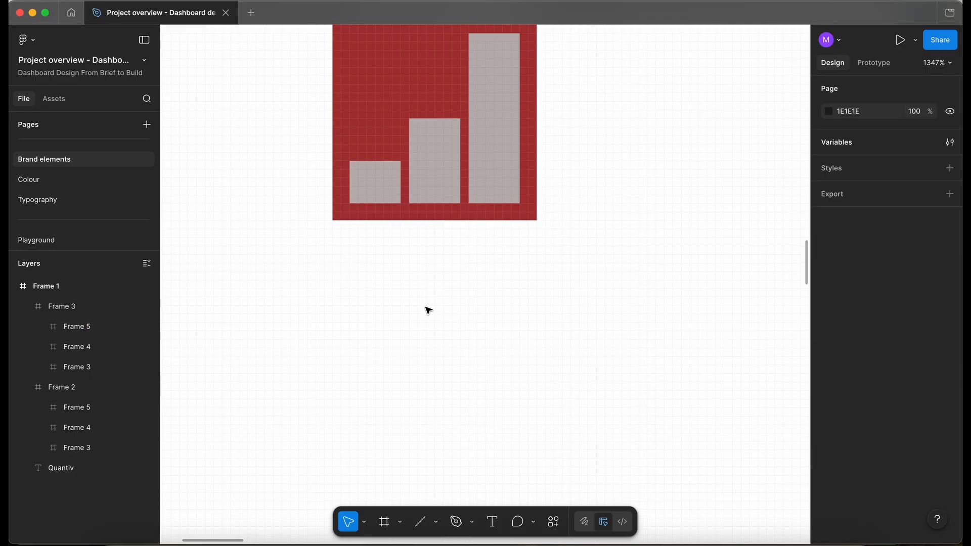
# Duplicate the 24 × 24 logo and place the copy below it.
pyautogui.scroll(-2, 428, 310)
pyautogui.click(397, 188)
pyautogui.hotkey('ctrl', 'd')
pyautogui.click(405, 316)
pyautogui.scroll(5, 403, 317)
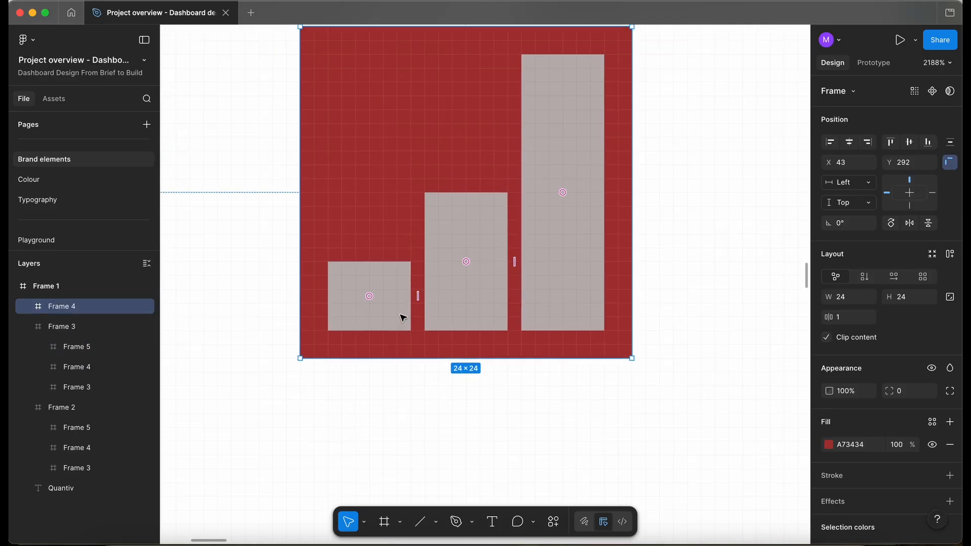
# Select the three bars in the new copy and give them a corner radius of 2.
pyautogui.doubleClick(541, 234)
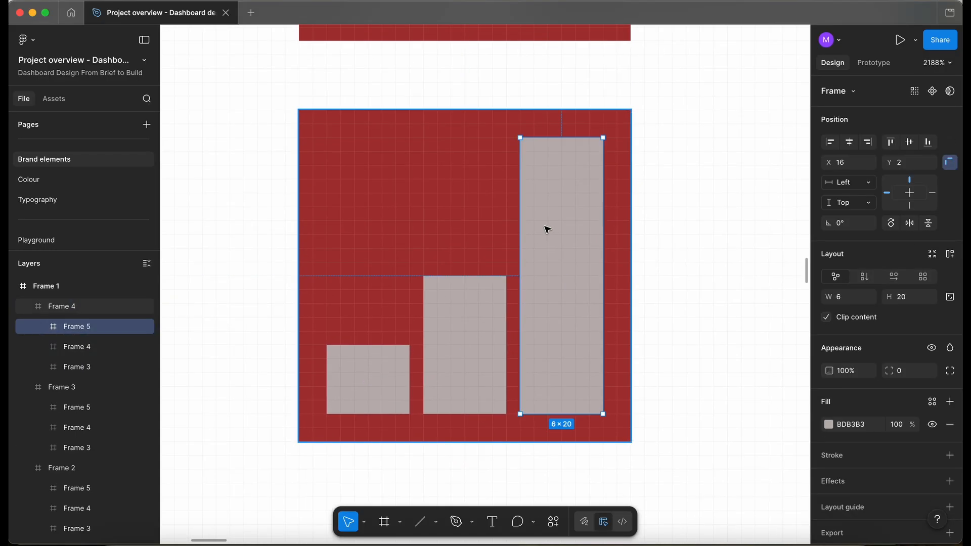
pyautogui.keyDown('shift'); pyautogui.click(475, 332); pyautogui.keyUp('shift')
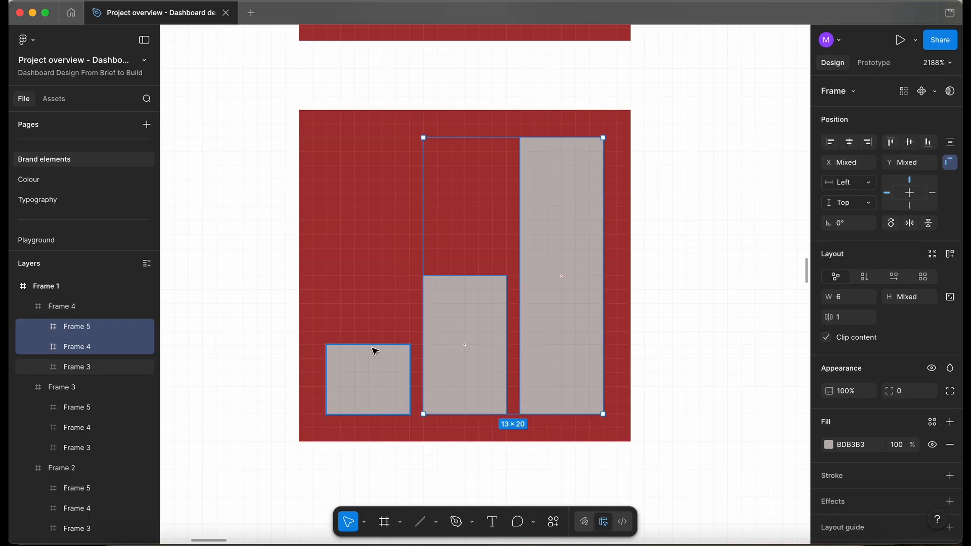
pyautogui.keyDown('shift'); pyautogui.click(374, 358); pyautogui.keyUp('shift')
pyautogui.click(917, 395)
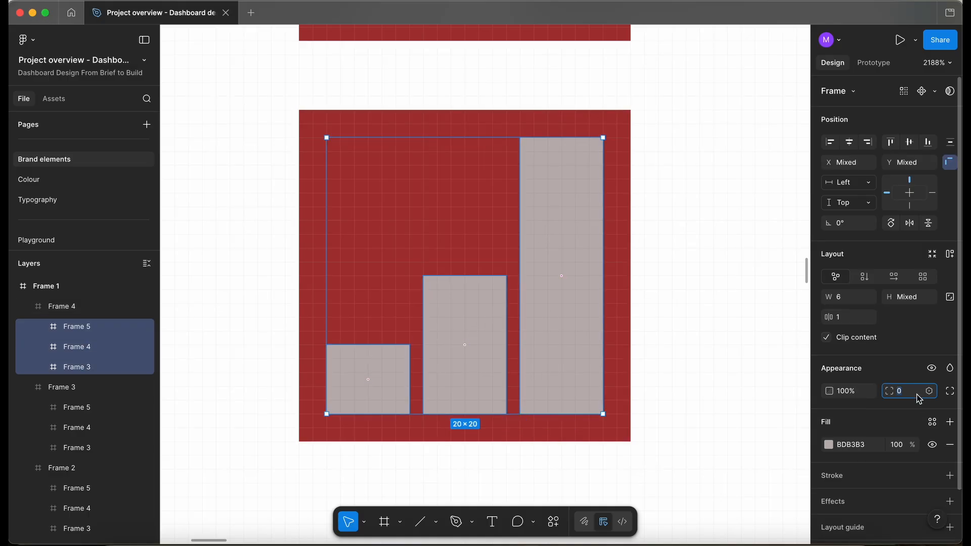
pyautogui.write('2')
pyautogui.press('Return')
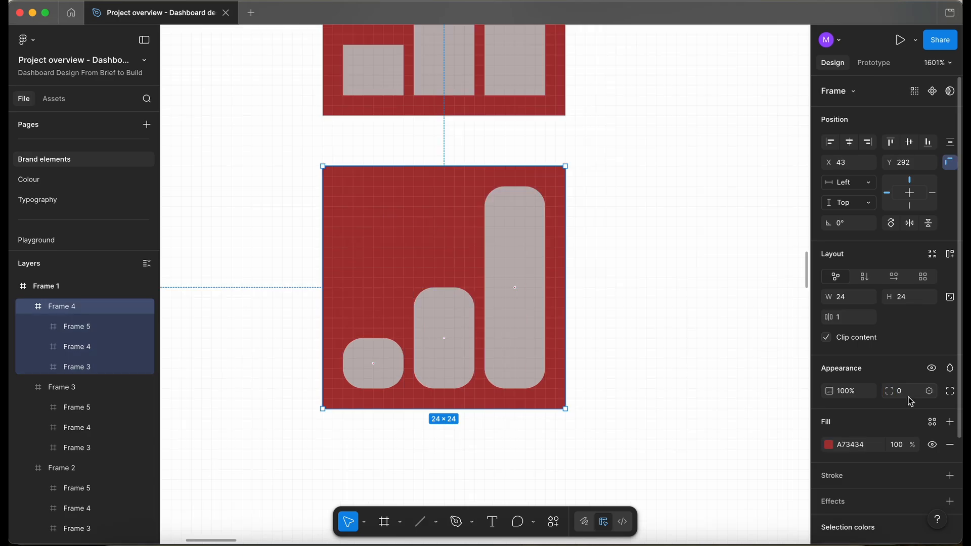
# Set the copy's square frame corner radius to 4.
pyautogui.click(905, 391)
pyautogui.write('1')
pyautogui.press('Return')
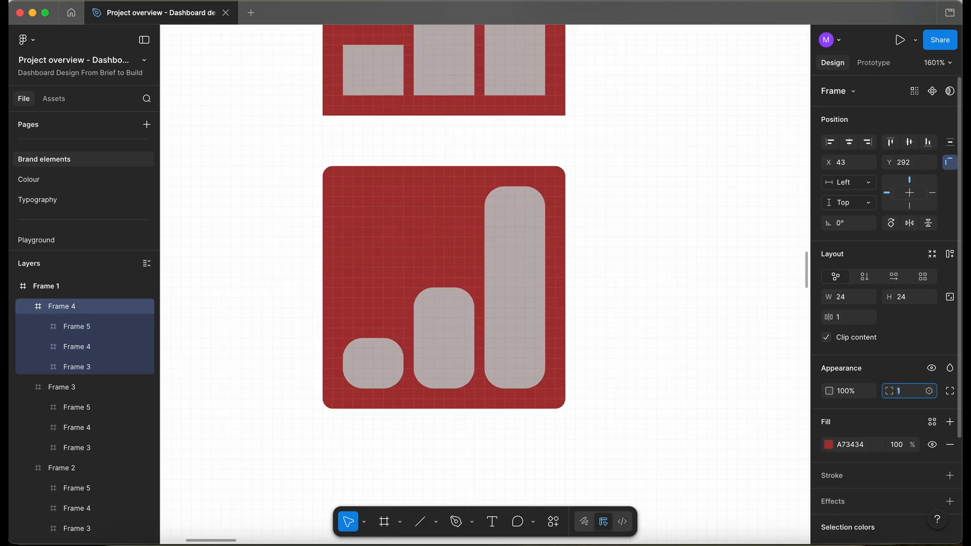
pyautogui.press('Up')
pyautogui.press('Up')
pyautogui.press('Up')
# Duplicate the rounded logo and place the copy below it.
pyautogui.scroll(-4, 381, 433)
pyautogui.click(494, 462)
pyautogui.click(438, 295)
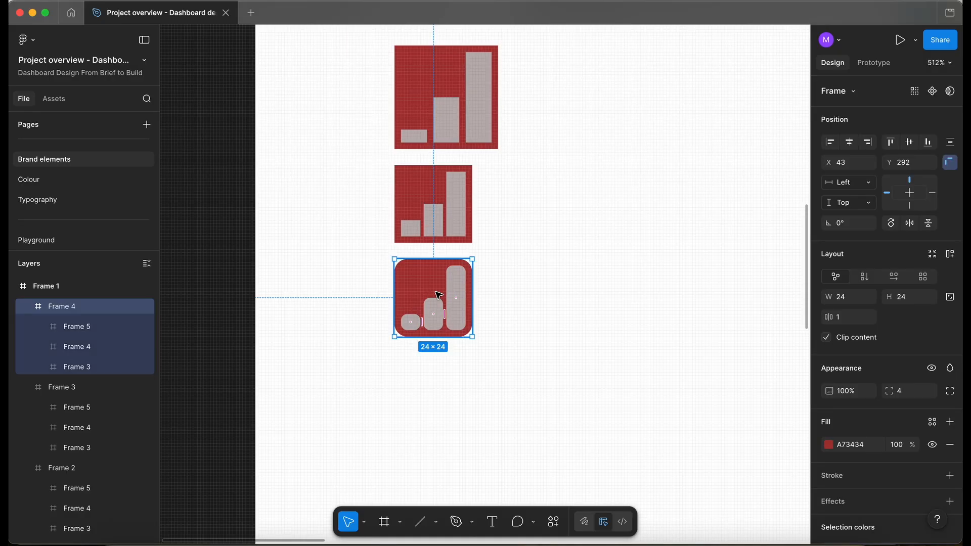
pyautogui.moveTo(438, 296); pyautogui.dragTo(437, 388)
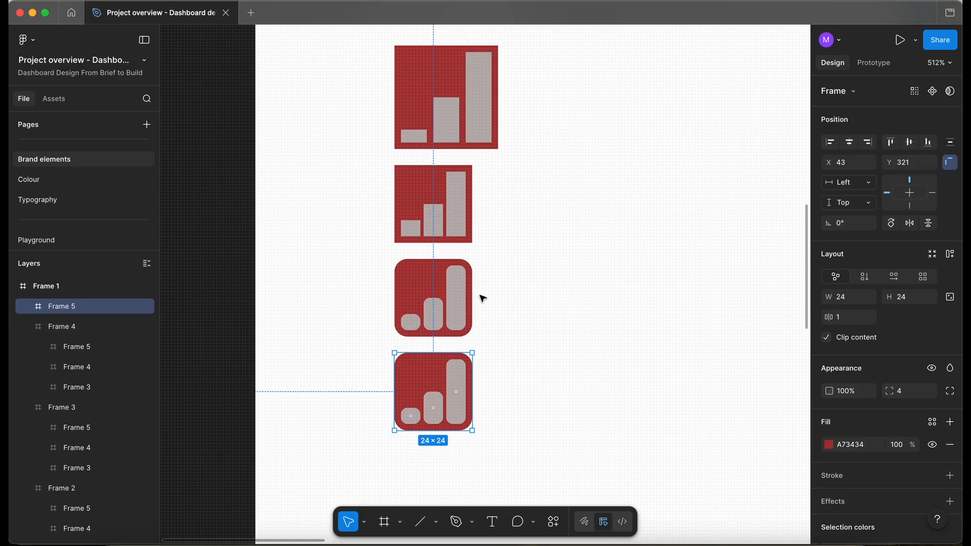
# Fill the new copy's square with the Primary/P500 library colour.
pyautogui.keyDown('ctrl'); pyautogui.scroll(5, 397, 307); pyautogui.keyUp('ctrl')
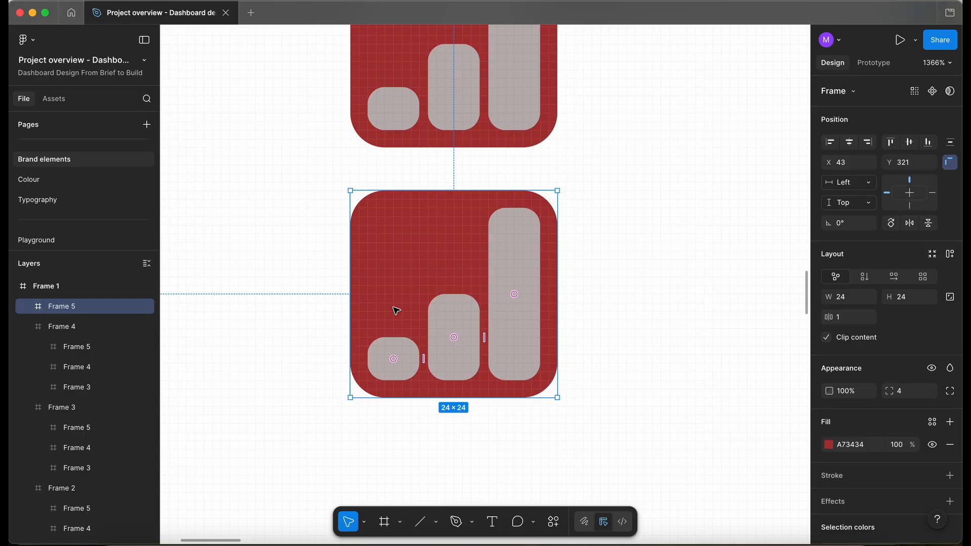
pyautogui.click(932, 422)
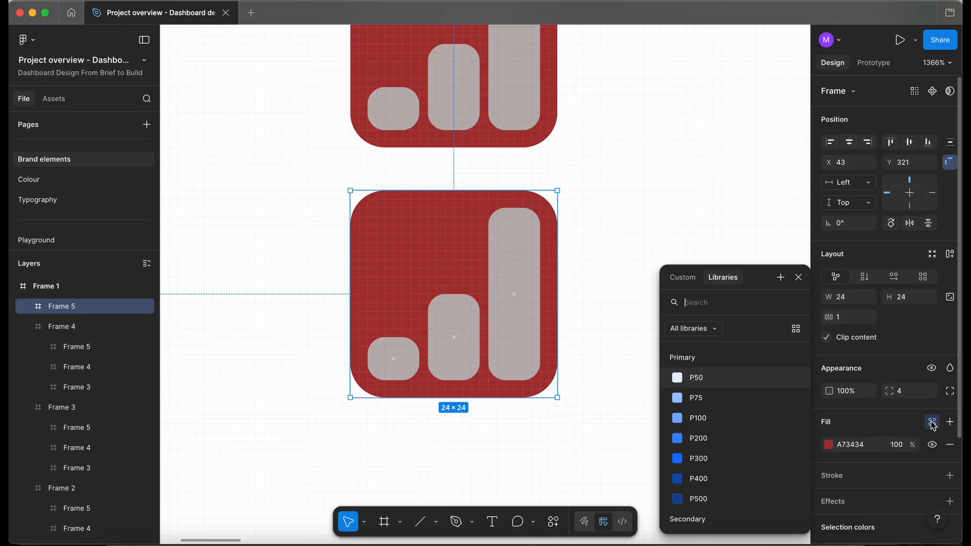
pyautogui.click(721, 500)
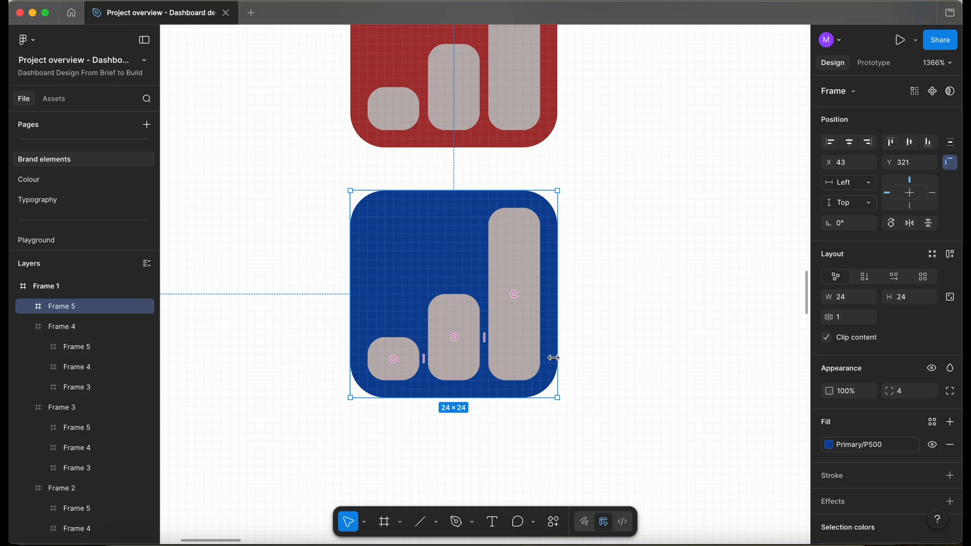
# Fill the new copy's three bars with the Primary/P50 library colour.
pyautogui.click(514, 360)
pyautogui.keyDown('shift'); pyautogui.click(457, 352); pyautogui.keyUp('shift')
pyautogui.keyDown('shift'); pyautogui.click(411, 354); pyautogui.keyUp('shift')
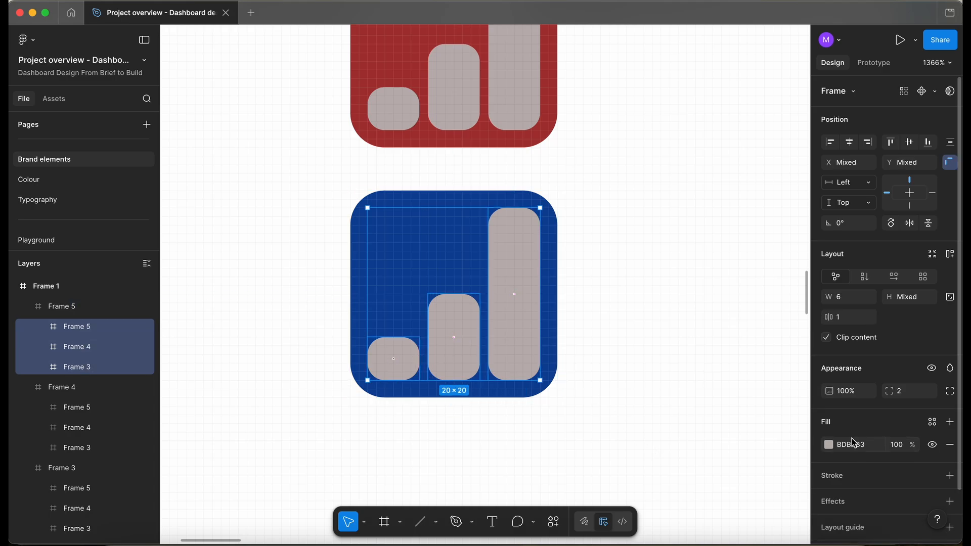
pyautogui.click(932, 422)
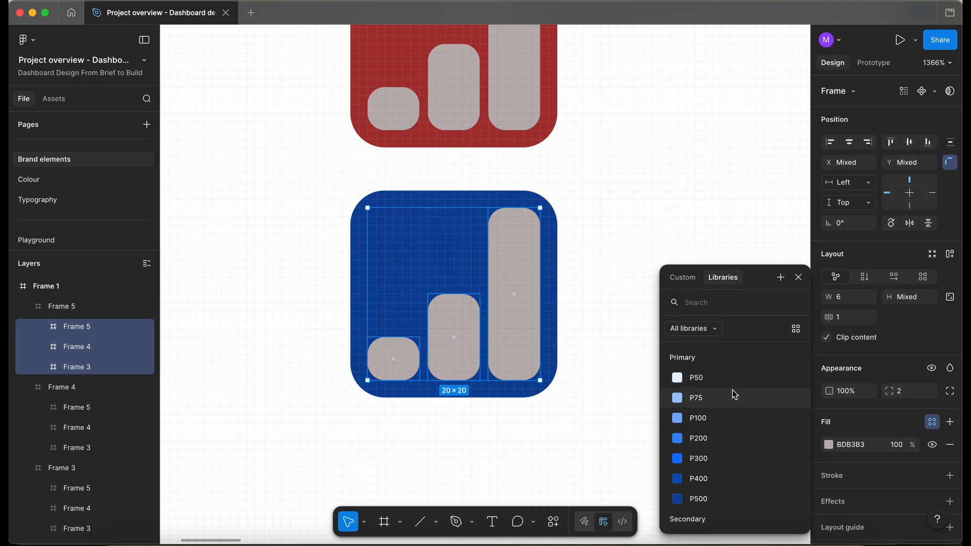
pyautogui.click(727, 383)
pyautogui.click(581, 430)
# Duplicate the Quantiv text and place the copy below the logo variants.
pyautogui.scroll(-5, 583, 431)
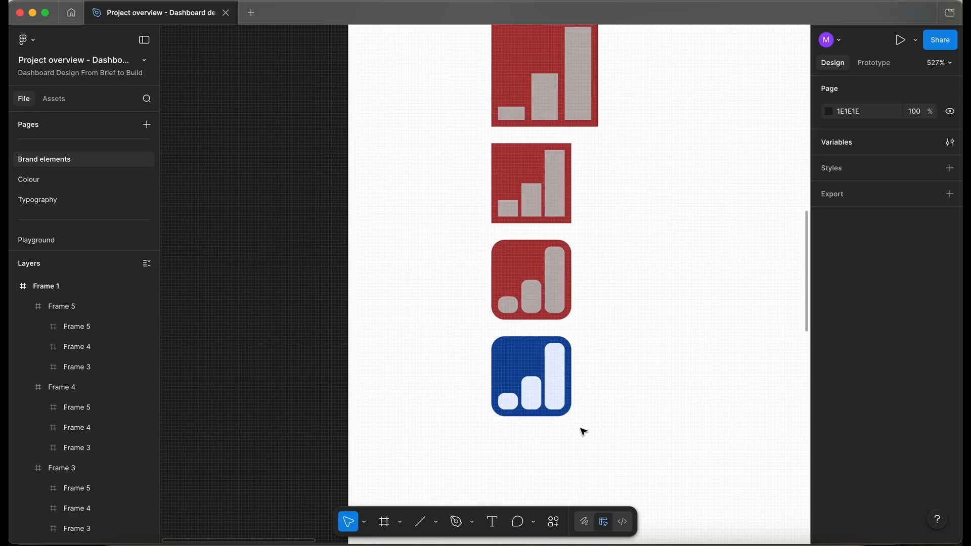
pyautogui.scroll(-5, 466, 362)
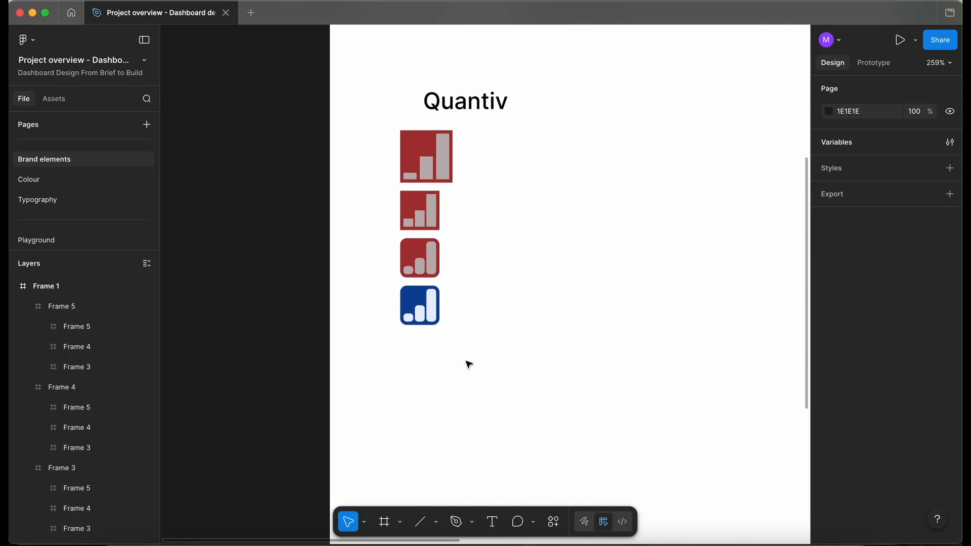
pyautogui.keyDown('alt'); pyautogui.moveTo(466, 101); pyautogui.dragTo(546, 410); pyautogui.keyUp('alt')
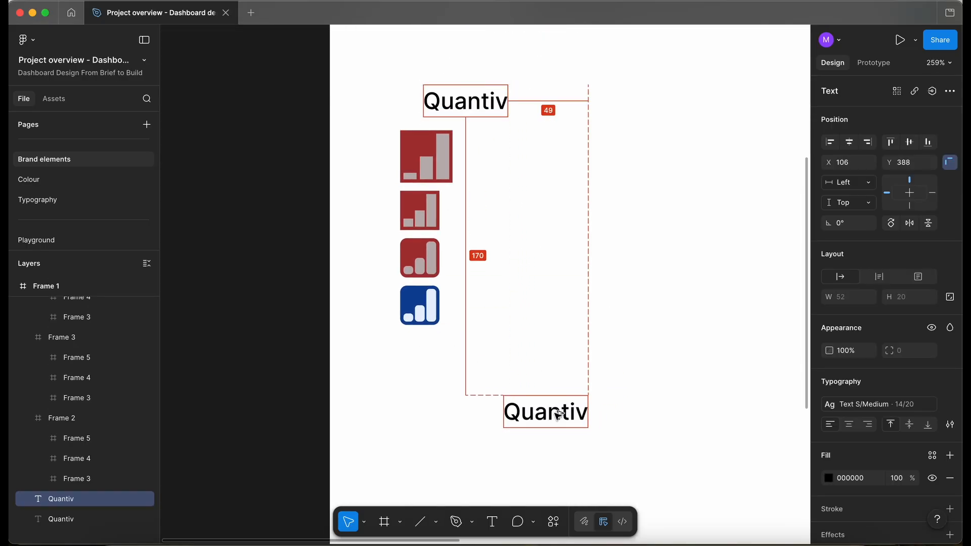
# Duplicate the blue logo and place the copy beside the Quantiv text copy.
pyautogui.scroll(4, 447, 362)
pyautogui.click(420, 306)
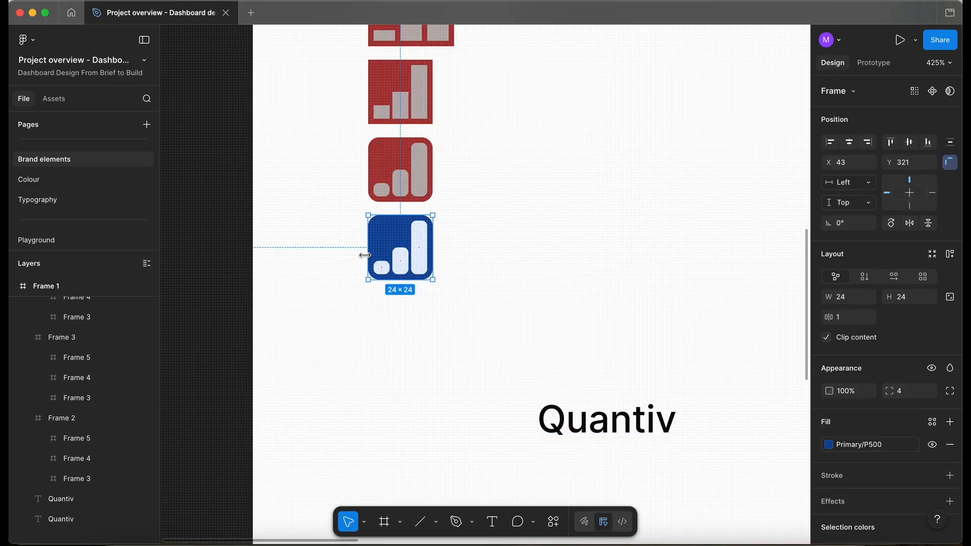
pyautogui.keyDown('alt'); pyautogui.moveTo(398, 255); pyautogui.dragTo(422, 424); pyautogui.keyUp('alt')
pyautogui.scroll(5, 422, 424)
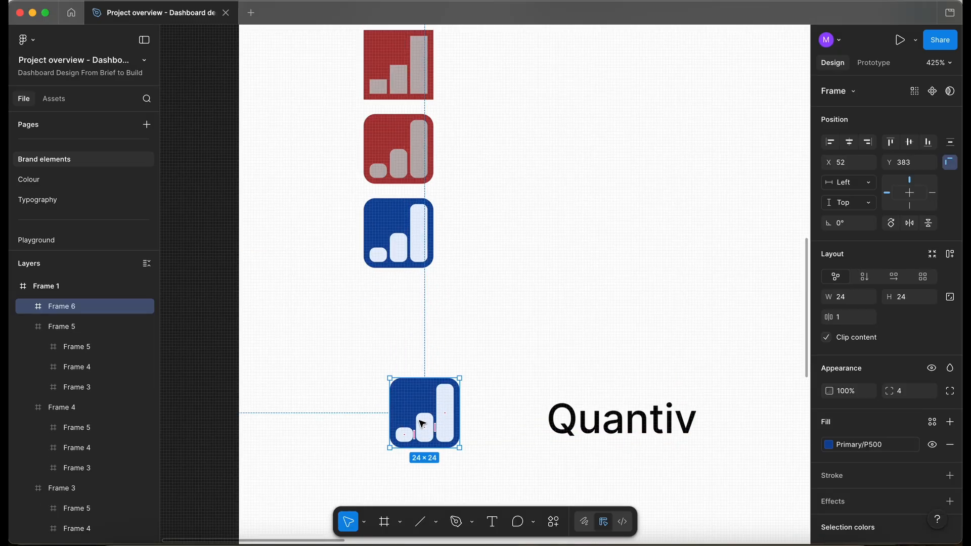
# Scale the blue logo copy up with the Scale tool.
pyautogui.scroll(-2, 422, 424)
pyautogui.scroll(-1, 422, 423)
pyautogui.press('k')
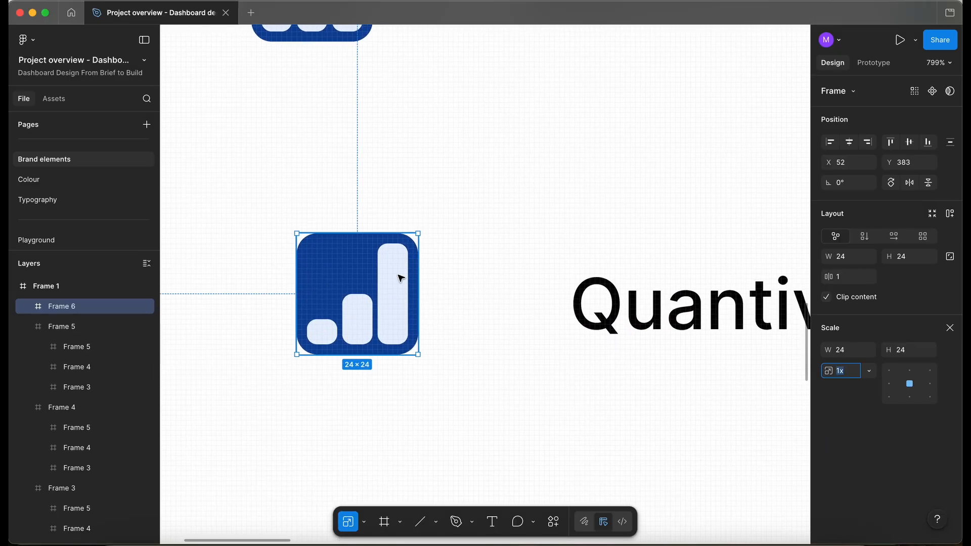
pyautogui.click(487, 252)
pyautogui.click(413, 246)
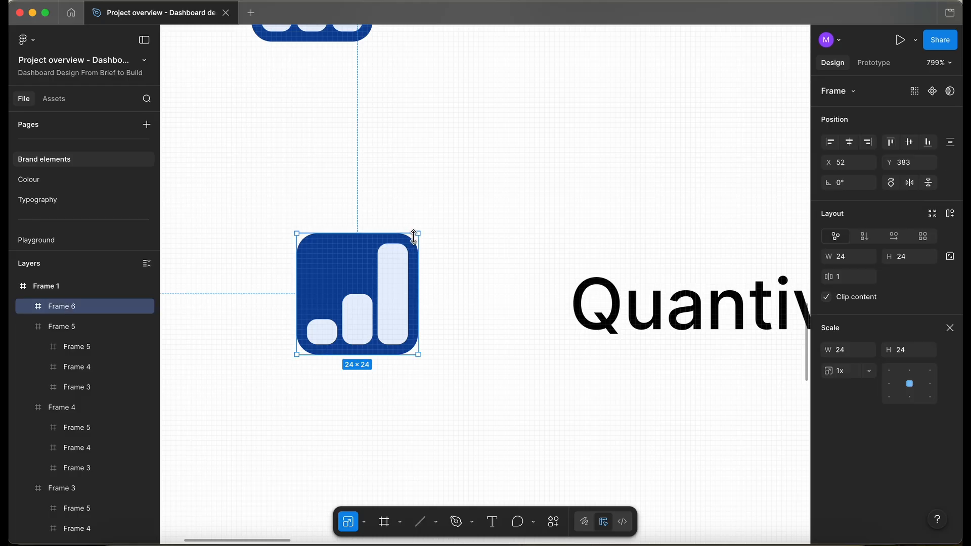
pyautogui.scroll(5, 420, 231)
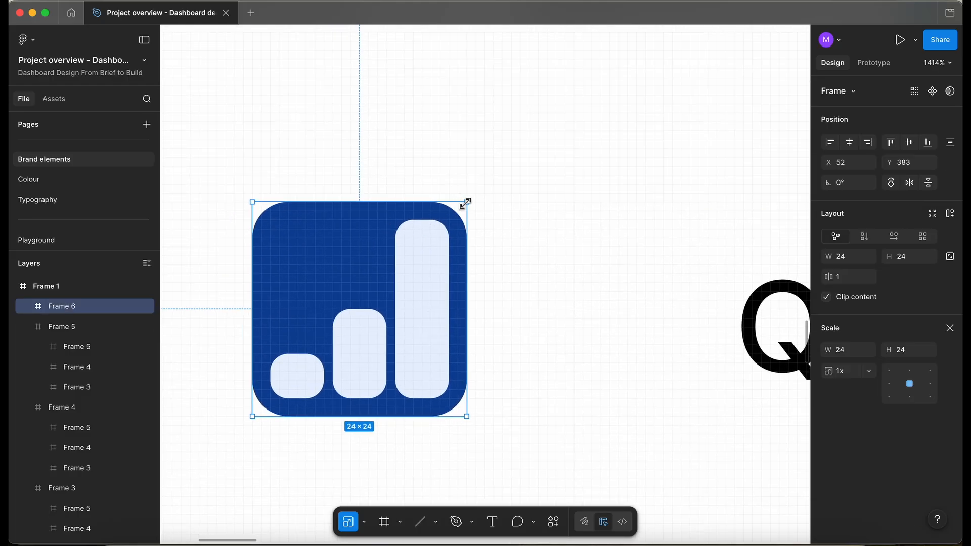
pyautogui.moveTo(467, 201); pyautogui.dragTo(503, 169)
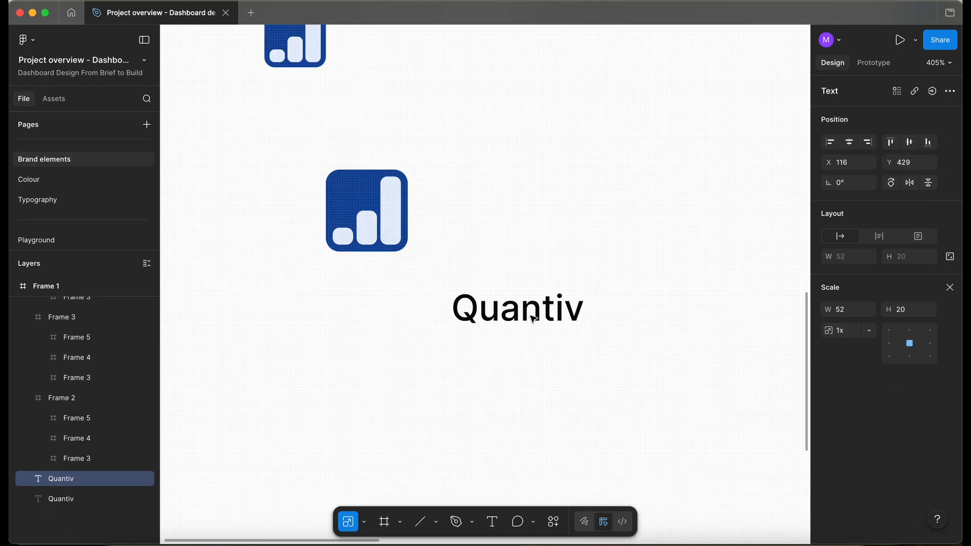
# Move the Quantiv text copy slightly closer to the blue logo.
pyautogui.moveTo(529, 318); pyautogui.dragTo(515, 322)
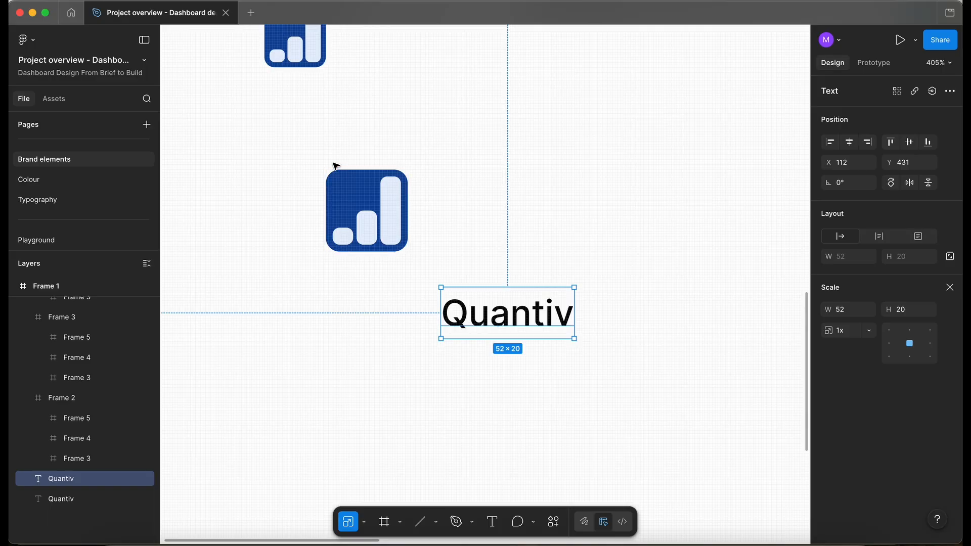
pyautogui.scroll(5, 338, 209)
pyautogui.scroll(-8, 339, 208)
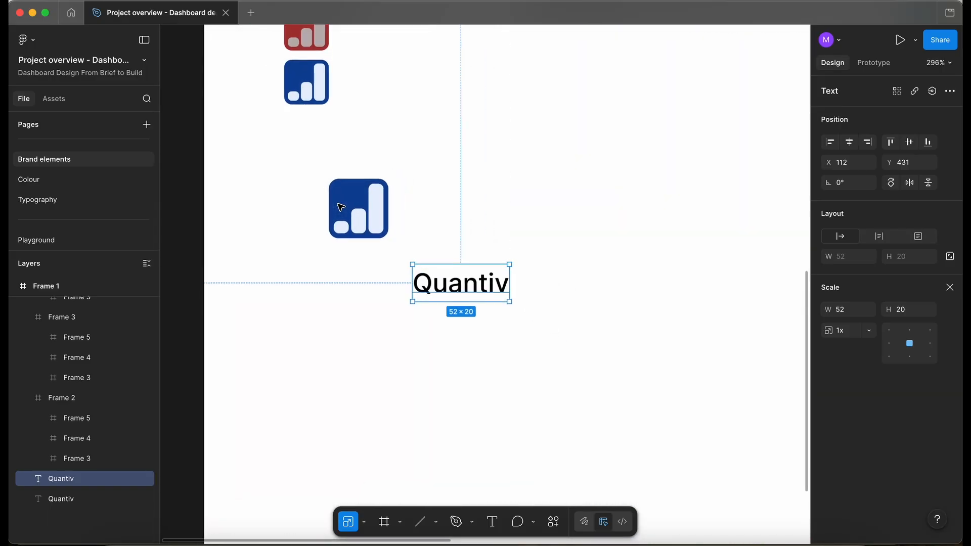
# Move the blue logo copy down level with the Quantiv text copy and nudge the text in beside it.
pyautogui.keyDown('alt'); pyautogui.moveTo(365, 207); pyautogui.dragTo(365, 283); pyautogui.keyUp('alt')
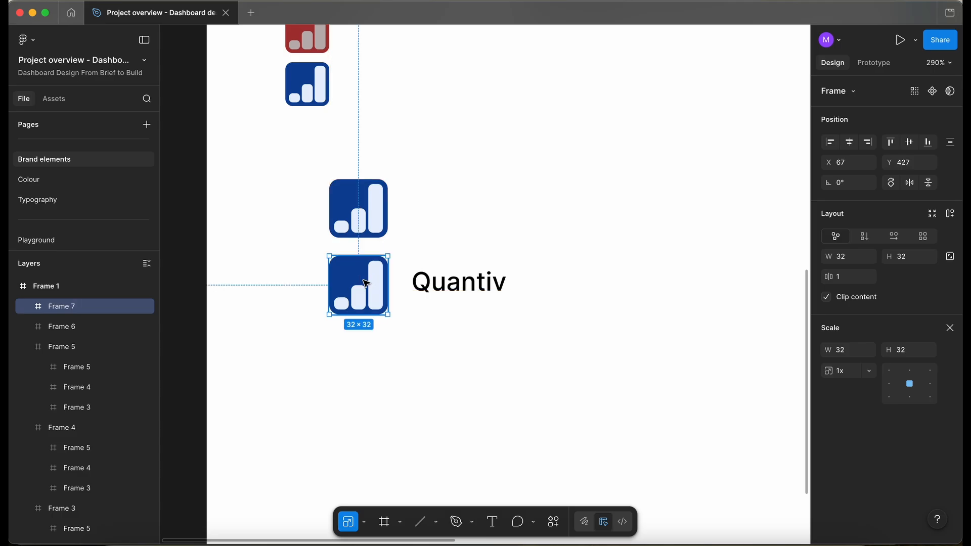
pyautogui.moveTo(459, 287); pyautogui.dragTo(446, 294)
pyautogui.scroll(5, 386, 284)
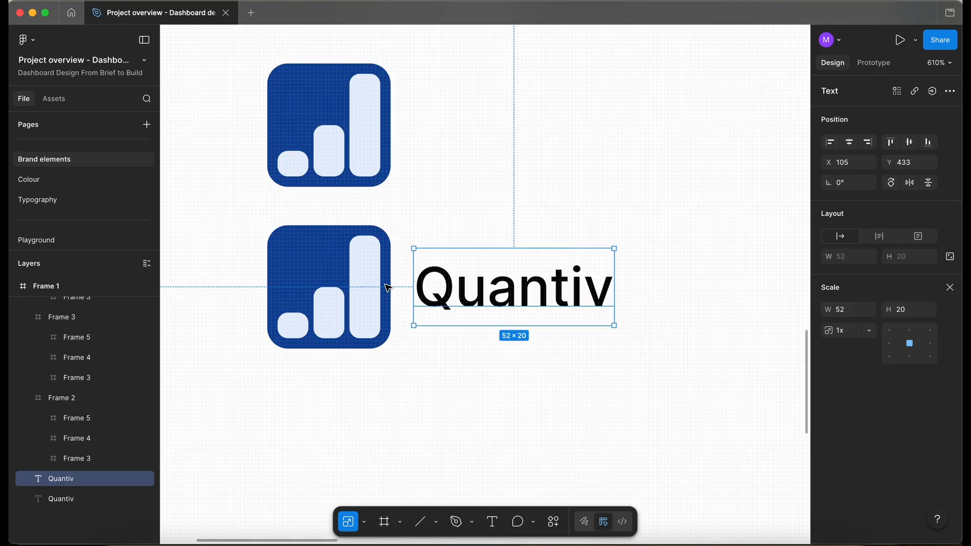
pyautogui.press('v')
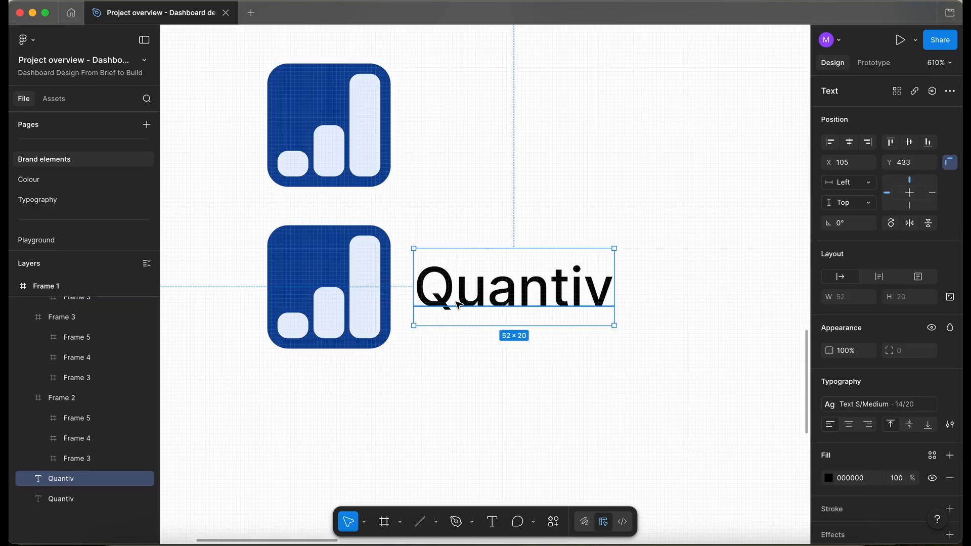
# Set the Quantiv text copy's font size to 22.
pyautogui.click(947, 404)
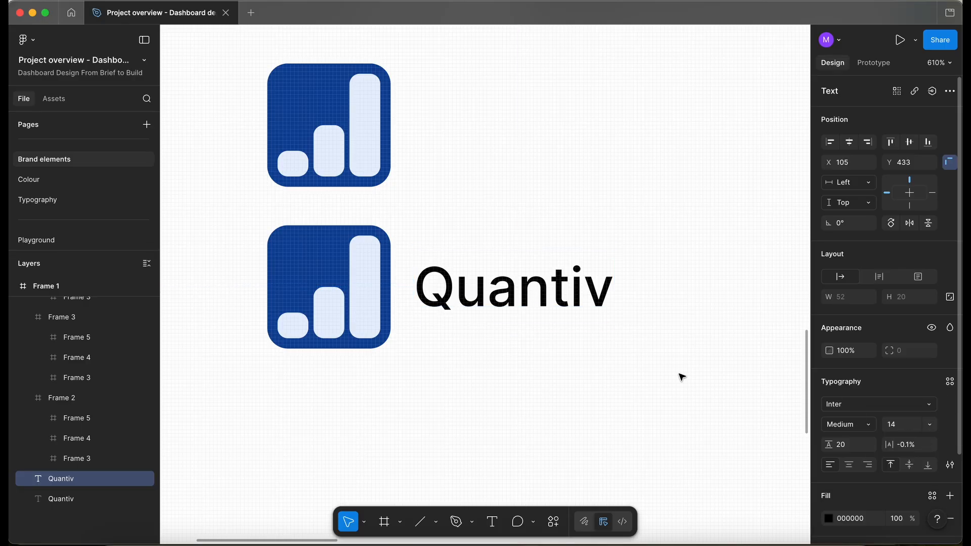
pyautogui.write('2')
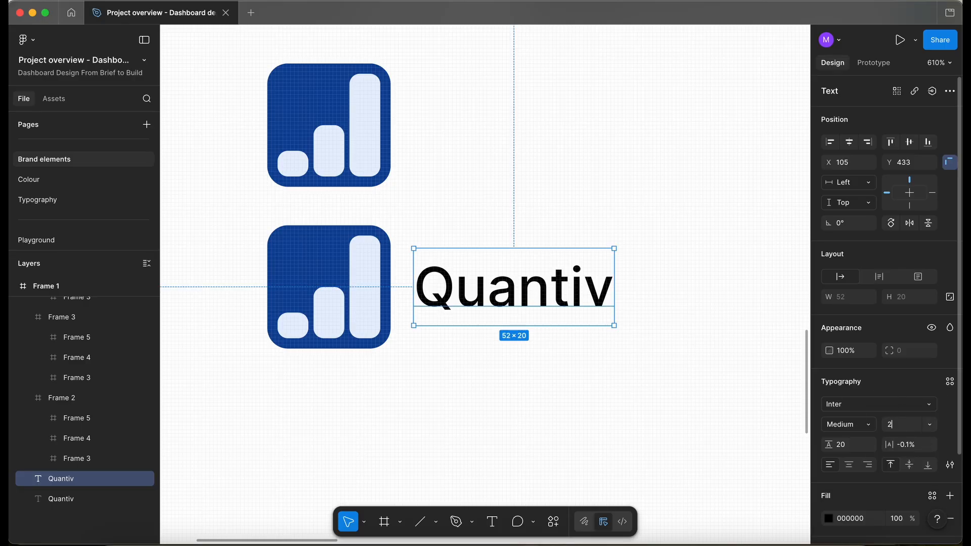
pyautogui.write('2')
pyautogui.press('Return')
pyautogui.scroll(-3, 334, 462)
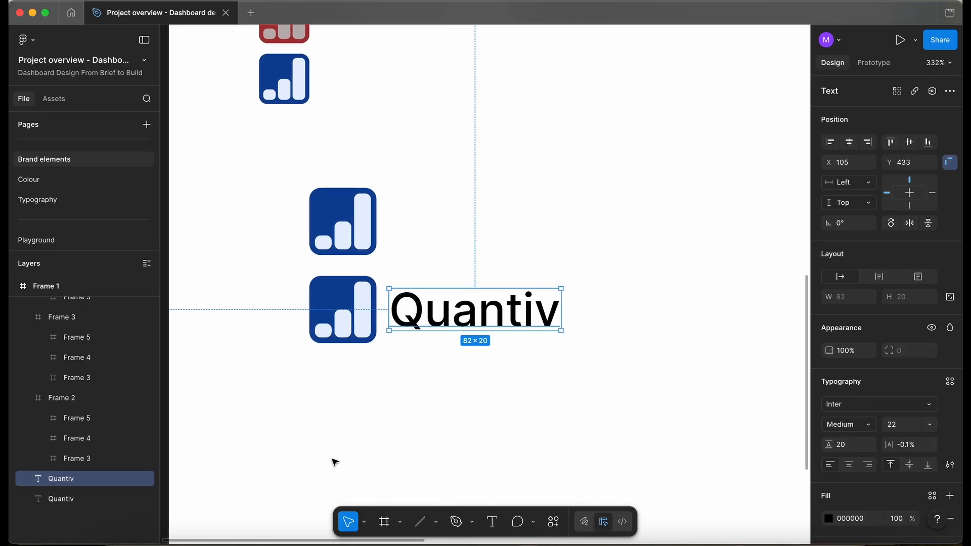
# Set the wordmark's line height to Auto.
pyautogui.scroll(3, 369, 427)
pyautogui.click(855, 451)
pyautogui.press('BackSpace')
pyautogui.press('BackSpace')
pyautogui.press('Return')
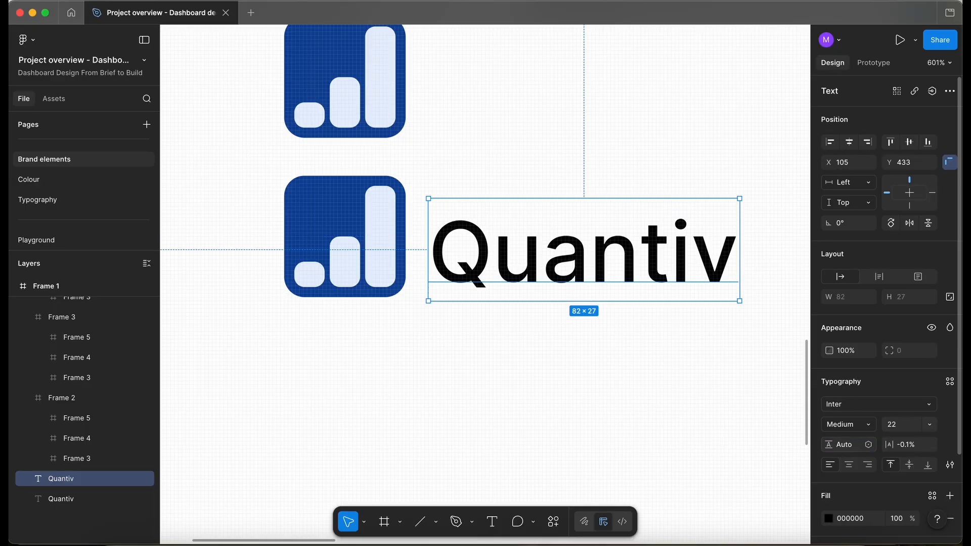
# Set the wordmark's font weight to Black.
pyautogui.scroll(-2, 573, 438)
pyautogui.click(847, 425)
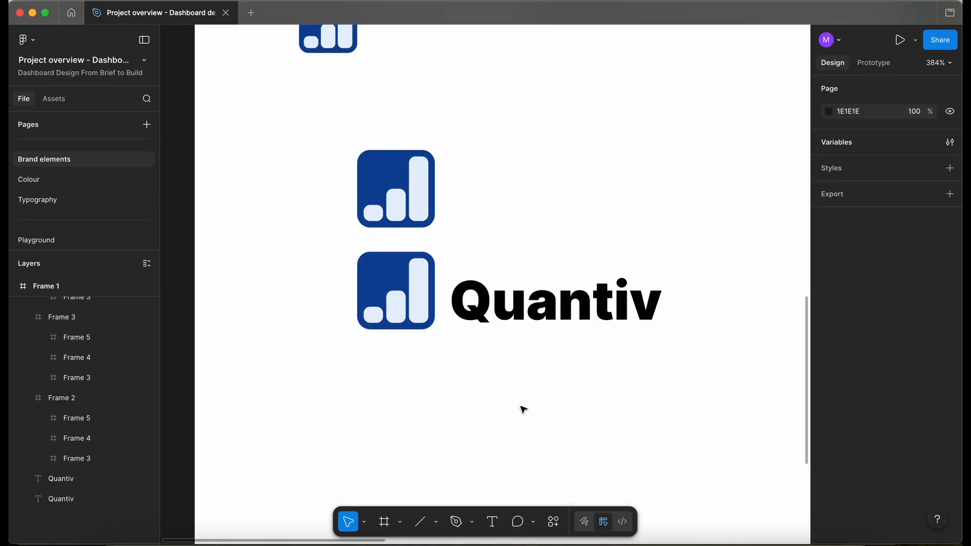
pyautogui.hscroll(2, 522, 409)
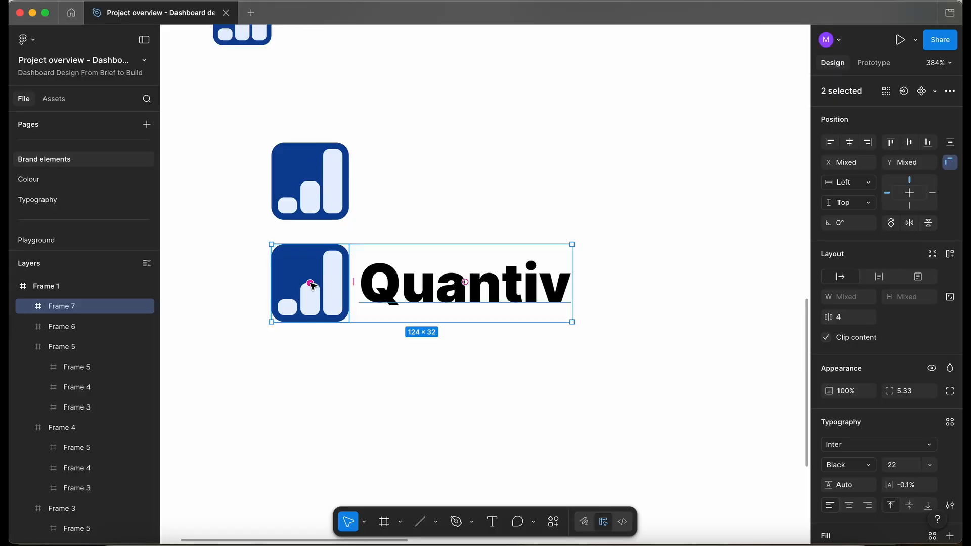
# Group the logo copy with the wordmark and rename the outer frame Brand ideas.
pyautogui.press('super+g')
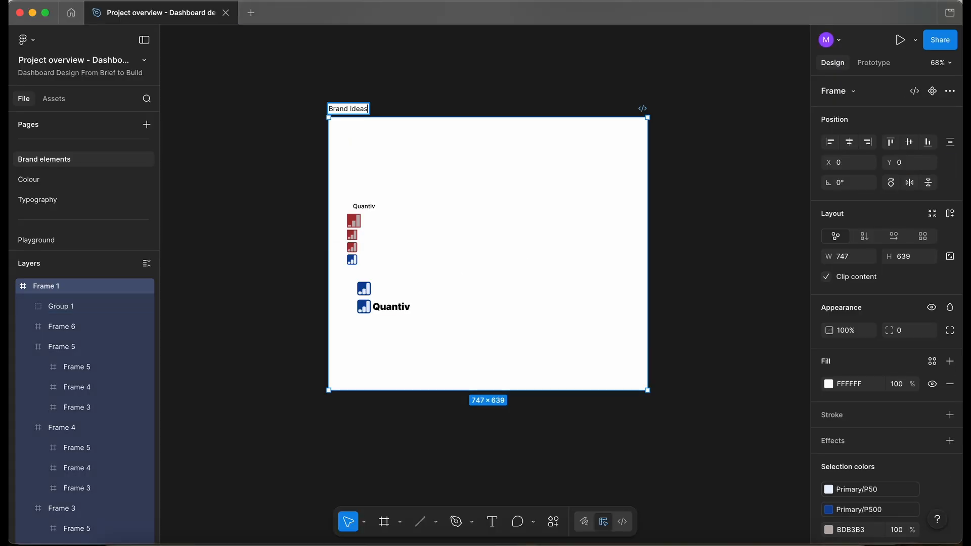
pyautogui.click(405, 77)
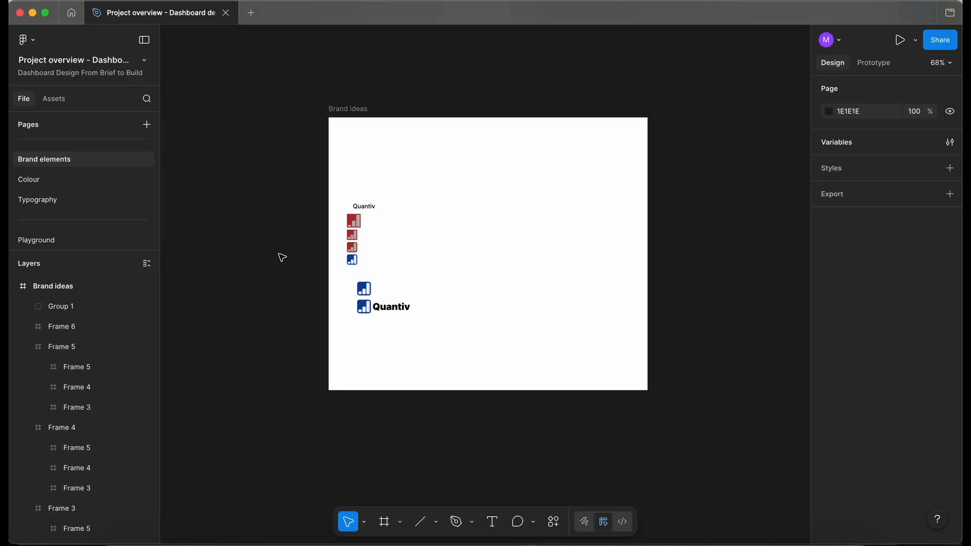
# Draw a new frame named Logos below the Brand ideas frame.
pyautogui.moveTo(282, 184); pyautogui.dragTo(494, 490)
pyautogui.moveTo(381, 294); pyautogui.dragTo(380, 223)
pyautogui.press('Escape')
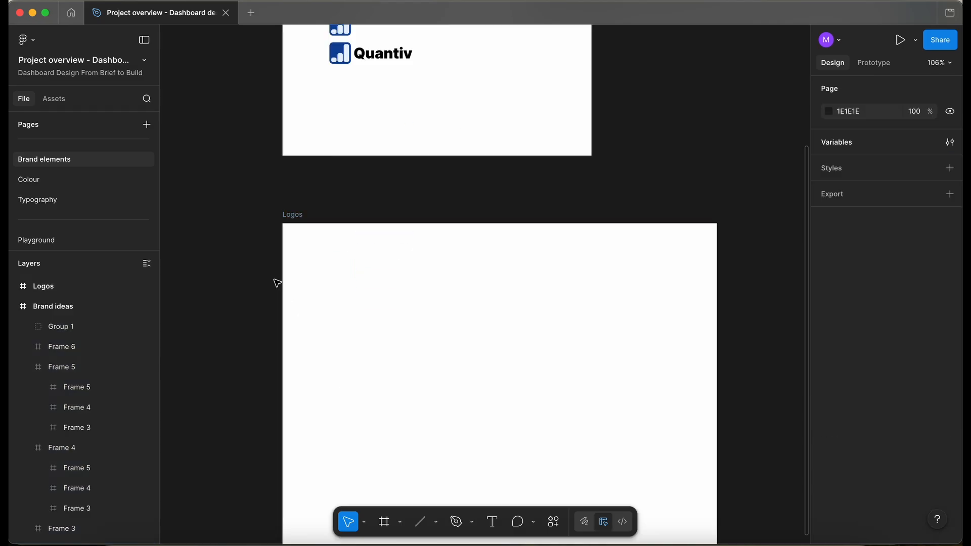
# Scale the three bars inside the standalone blue logo down to 22 × 22 with the Scale tool.
pyautogui.scroll(5, 326, 235)
pyautogui.scroll(5, 305, 182)
pyautogui.click(390, 177)
pyautogui.scroll(-5, 391, 177)
pyautogui.click(360, 151)
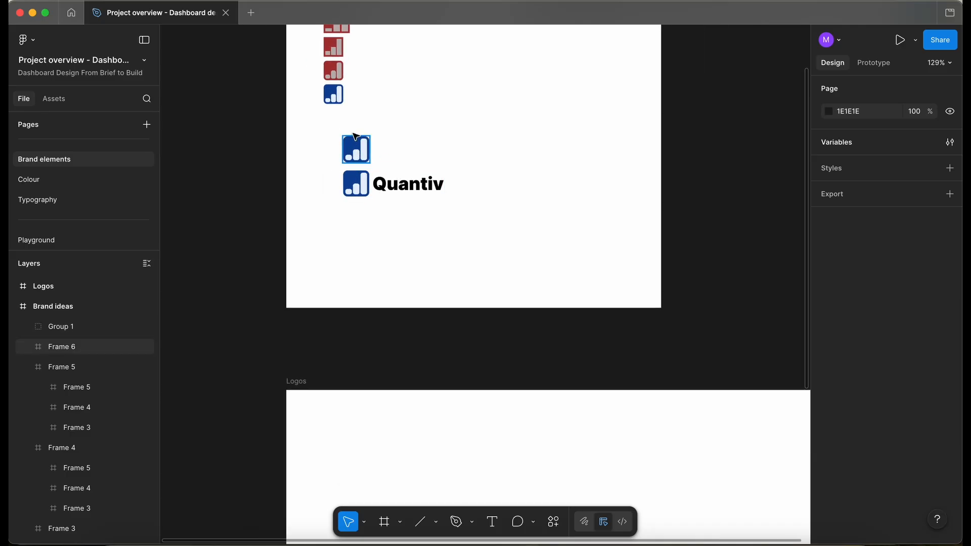
pyautogui.scroll(5, 372, 170)
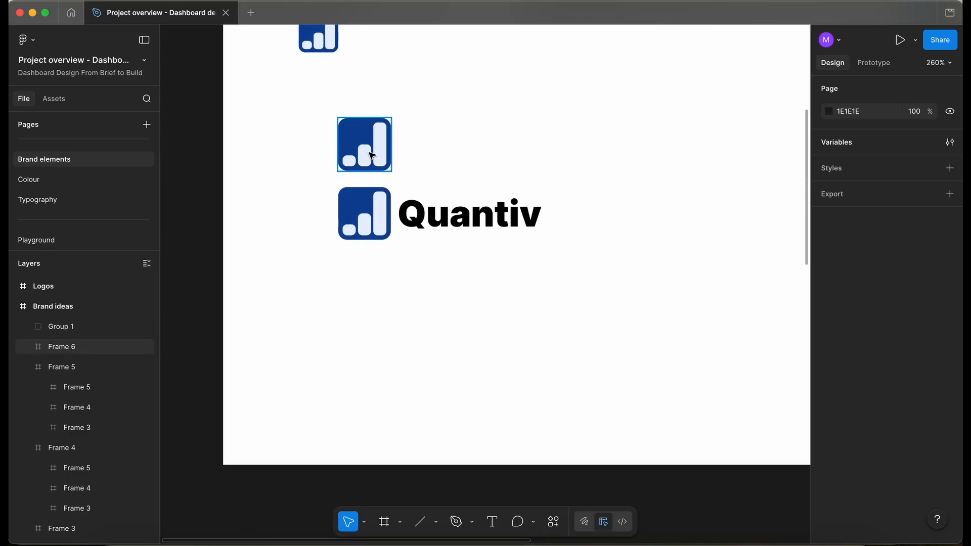
pyautogui.click(368, 151)
pyautogui.scroll(7, 370, 152)
pyautogui.click(381, 150)
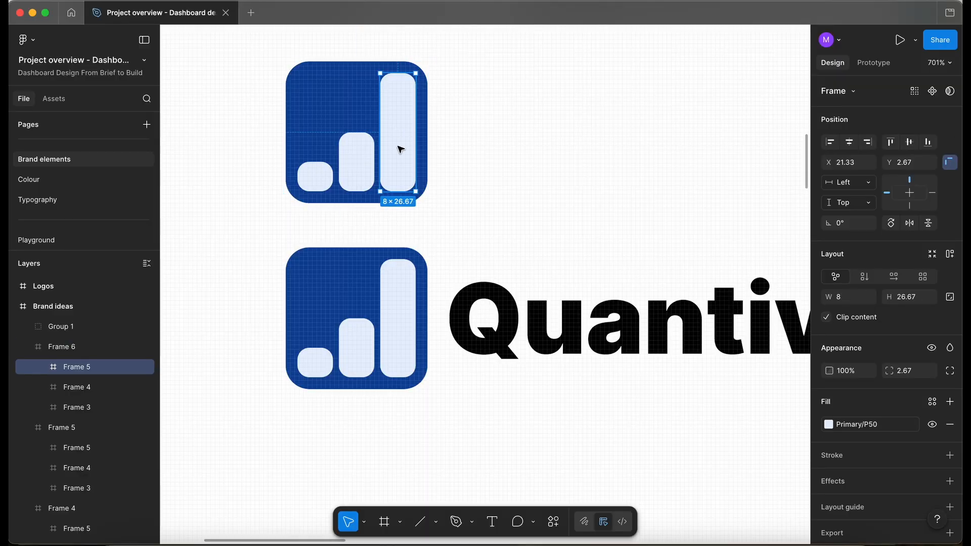
pyautogui.keyDown('shift'); pyautogui.click(365, 166); pyautogui.keyUp('shift')
pyautogui.keyDown('shift'); pyautogui.click(319, 174); pyautogui.keyUp('shift')
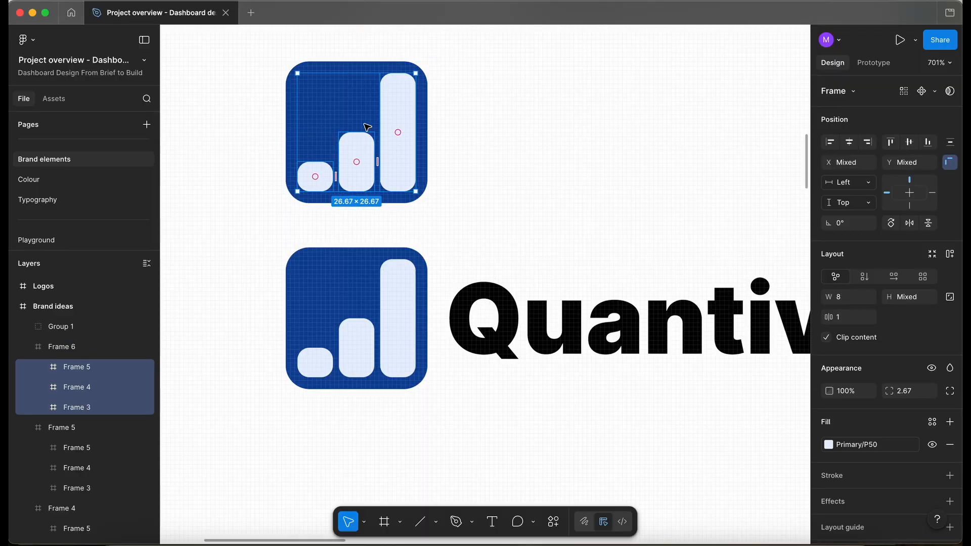
pyautogui.press('k')
pyautogui.moveTo(416, 73); pyautogui.dragTo(411, 82)
pyautogui.press('super+z')
pyautogui.scroll(5, 396, 86)
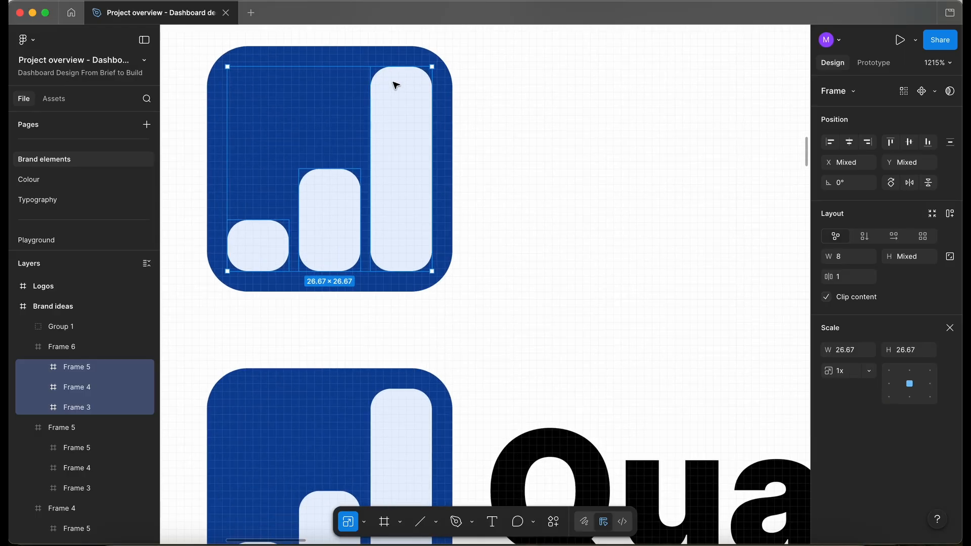
pyautogui.moveTo(431, 67); pyautogui.dragTo(414, 84)
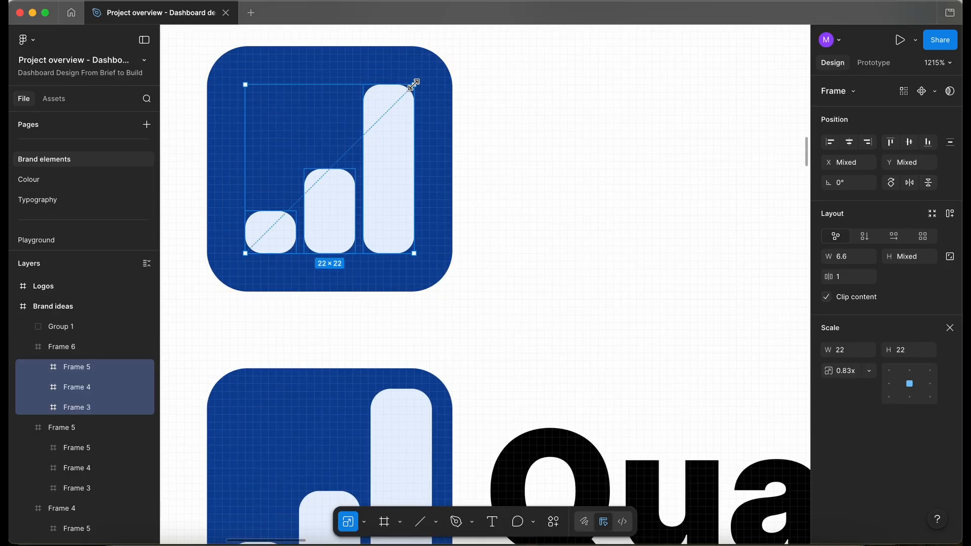
pyautogui.scroll(-8, 394, 57)
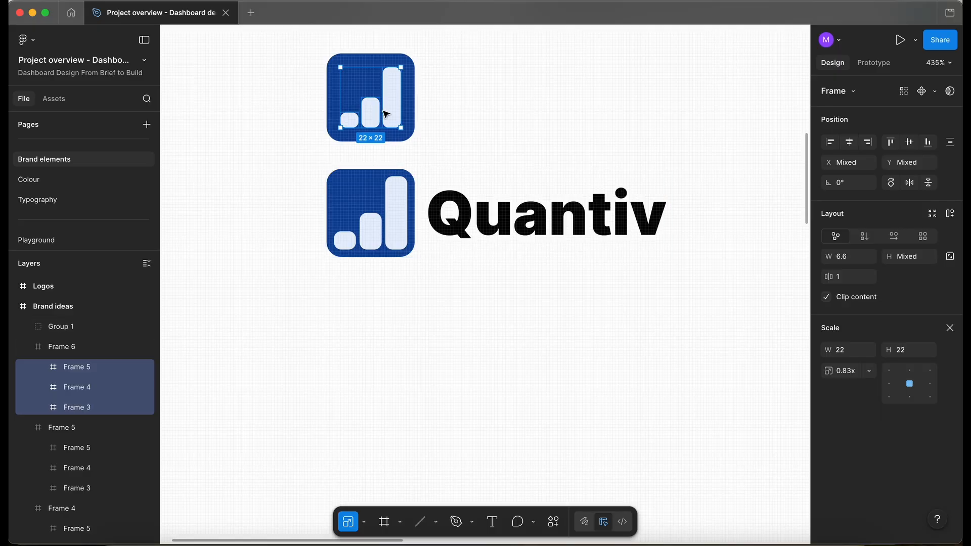
# Replace the logo inside the group with a copy of the rescaled standalone logo, placed in the same spot.
pyautogui.click(473, 123)
pyautogui.doubleClick(390, 86)
pyautogui.click(470, 106)
pyautogui.click(413, 104)
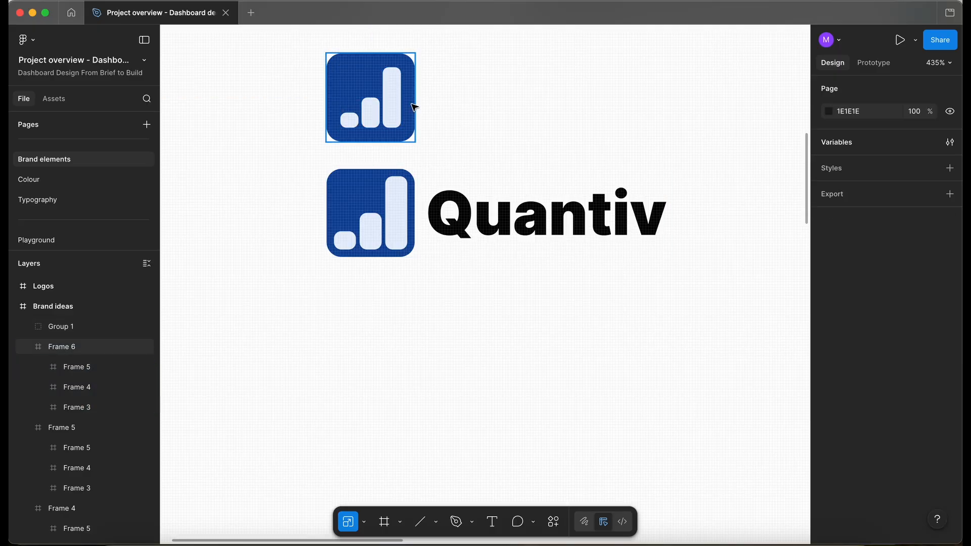
pyautogui.click(401, 219)
pyautogui.hotkey('ctrl', 'v')
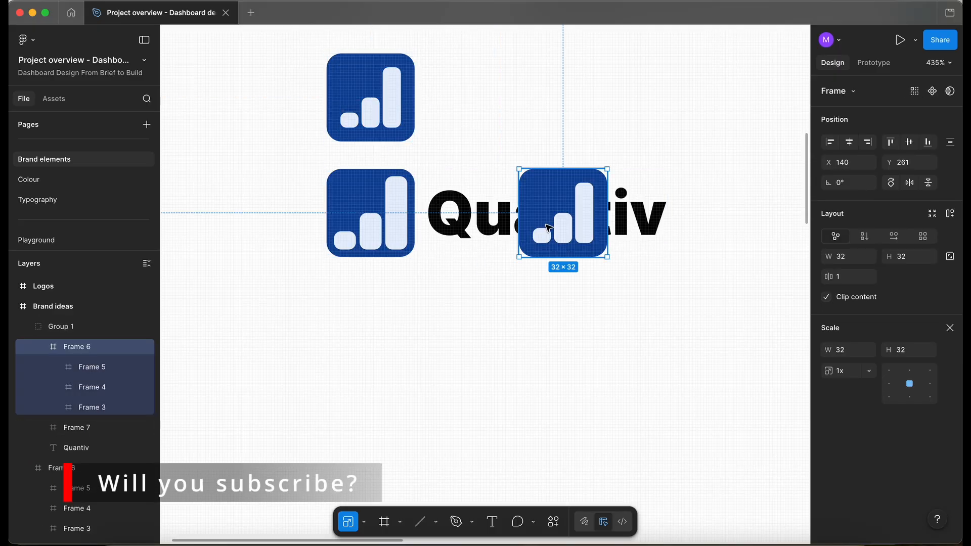
pyautogui.click(371, 212)
pyautogui.press('Delete')
pyautogui.doubleClick(545, 197)
pyautogui.moveTo(534, 196); pyautogui.dragTo(371, 194)
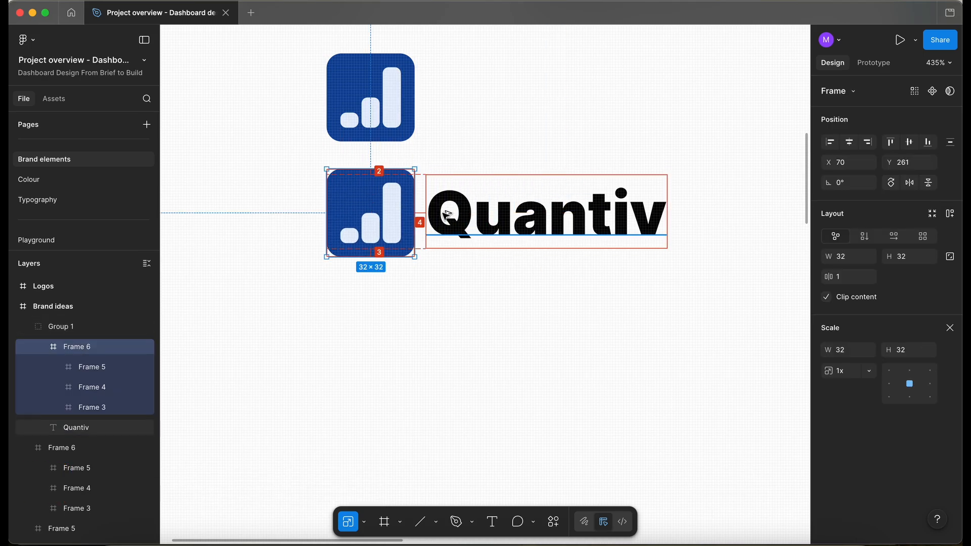
# Copy the standalone logo and the logo-and-wordmark group into the Logos frame.
pyautogui.click(462, 304)
pyautogui.click(464, 226)
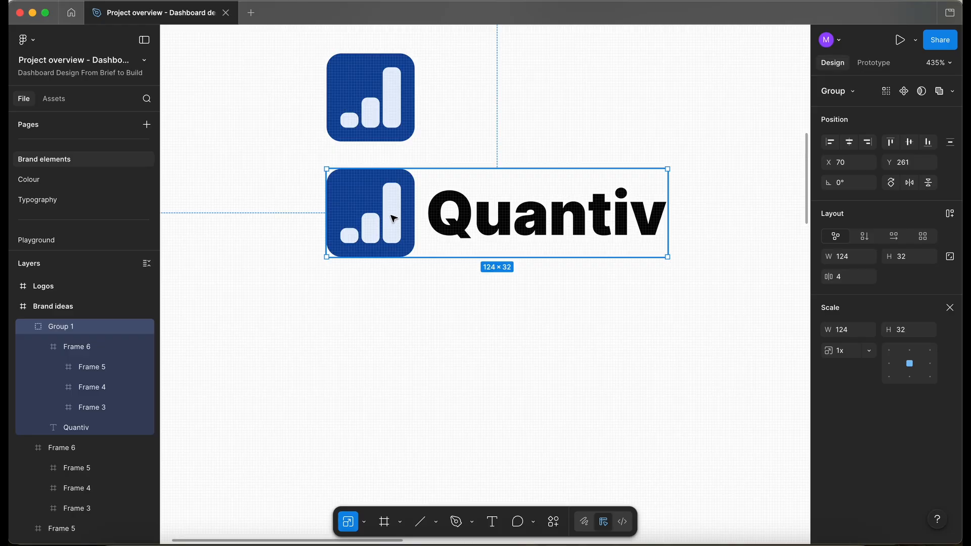
pyautogui.doubleClick(395, 220)
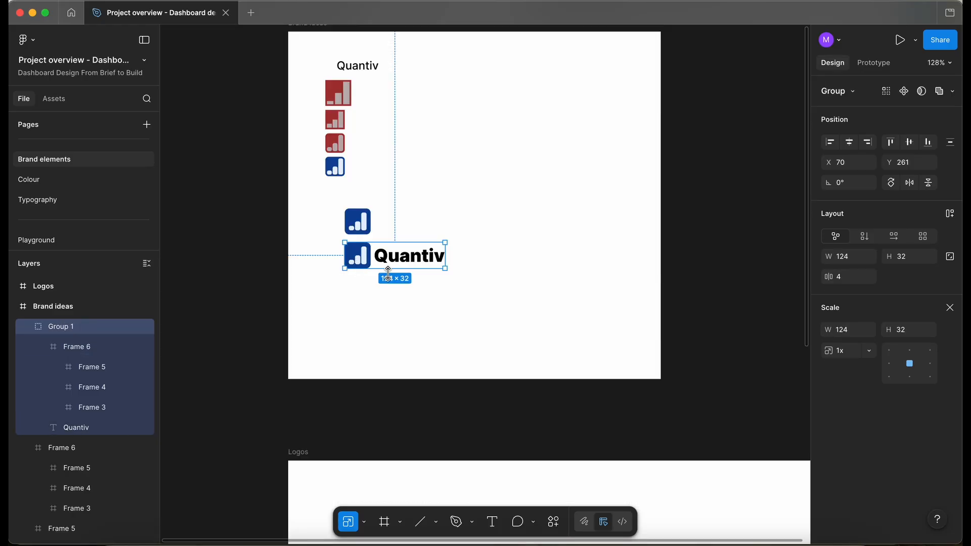
pyautogui.scroll(3, 388, 273)
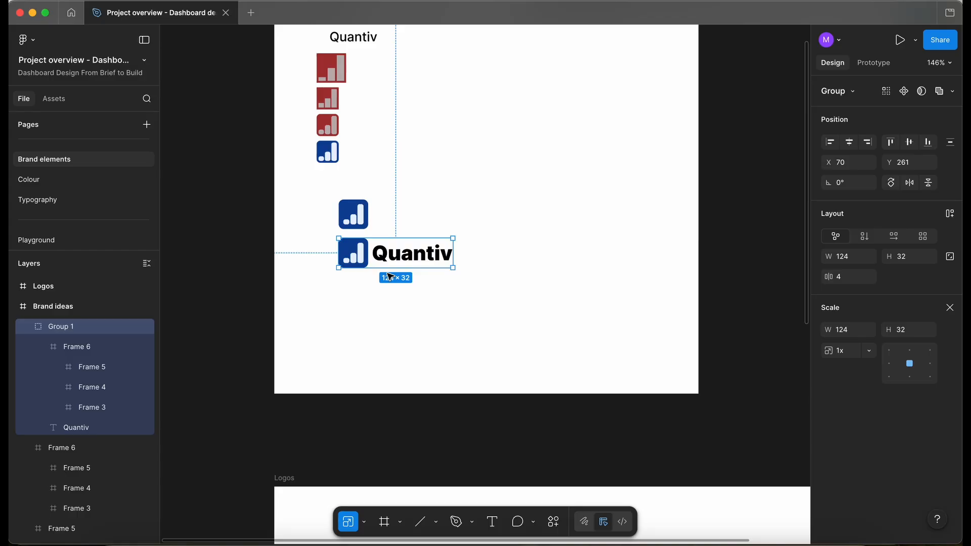
pyautogui.scroll(3, 389, 276)
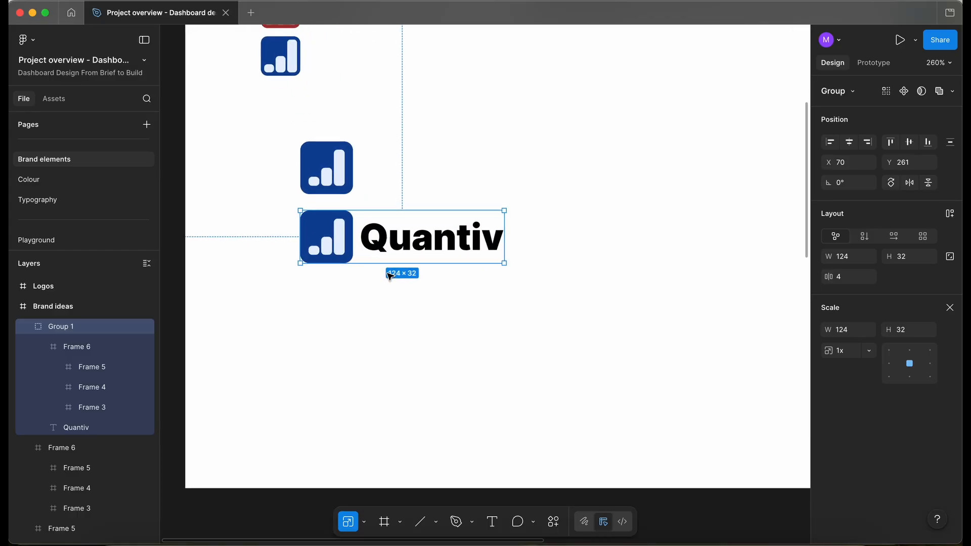
pyautogui.scroll(-5, 222, 240)
pyautogui.moveTo(201, 204); pyautogui.dragTo(449, 312)
pyautogui.scroll(-5, 360, 352)
pyautogui.hscroll(-3, 360, 352)
pyautogui.moveTo(402, 118); pyautogui.dragTo(391, 375)
pyautogui.scroll(5, 391, 375)
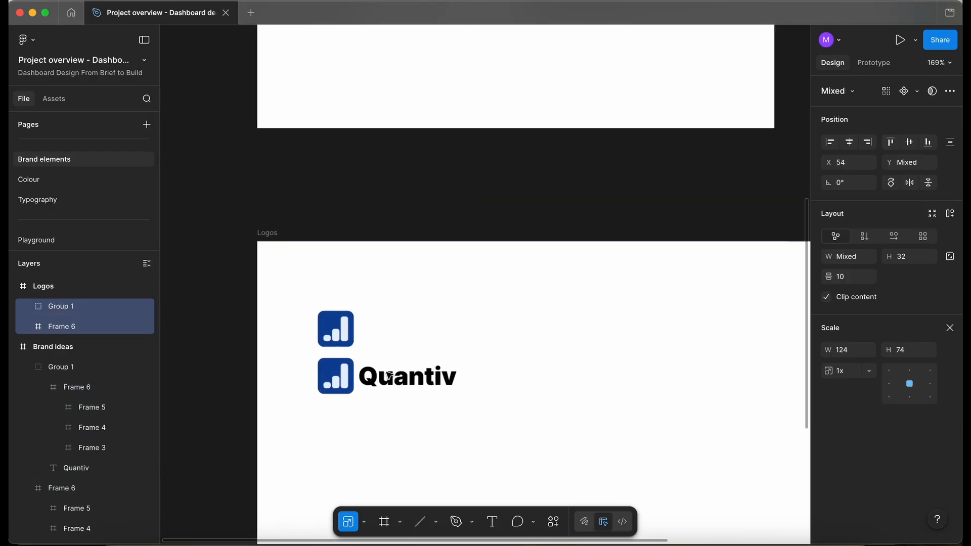
# Flatten the Quantiv wordmark in the Logos frame into a vector path.
pyautogui.click(346, 344)
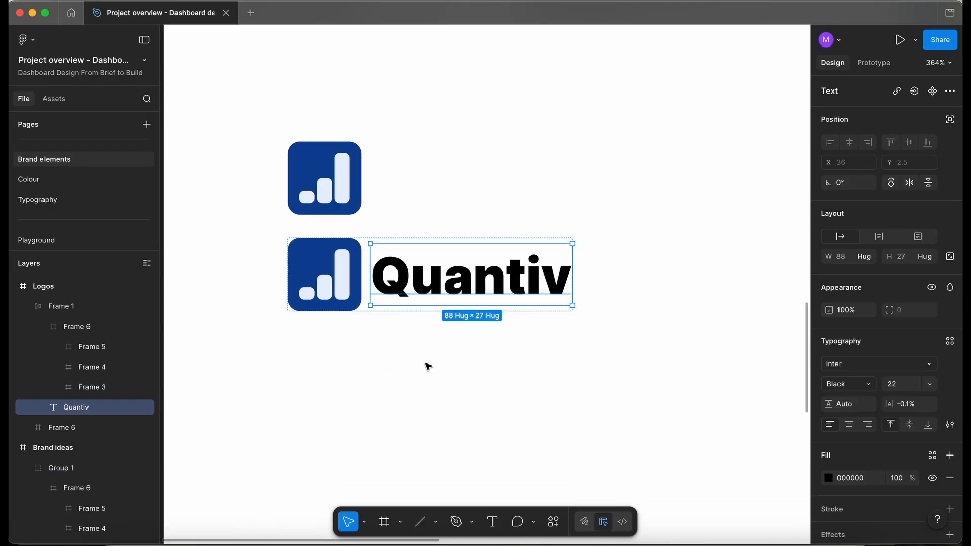
pyautogui.rightClick(397, 275)
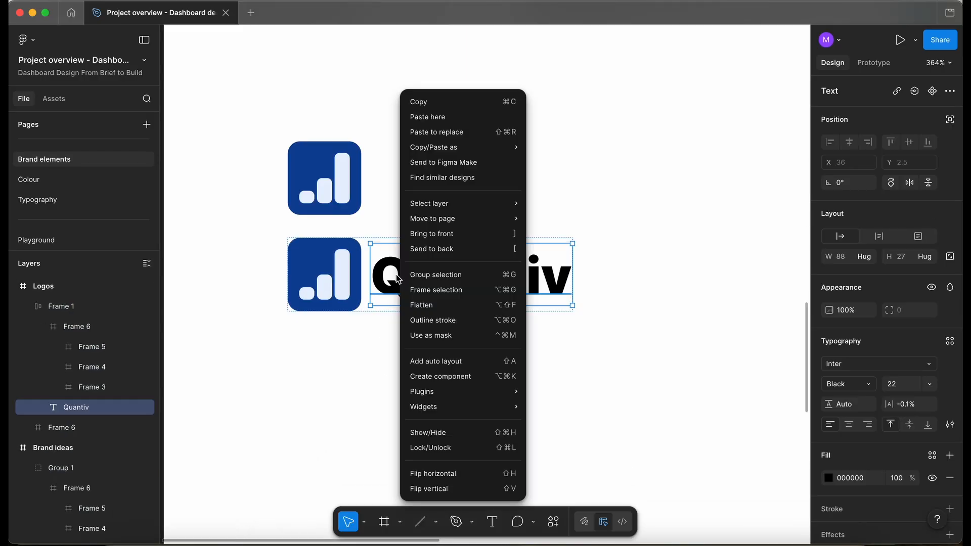
pyautogui.click(443, 305)
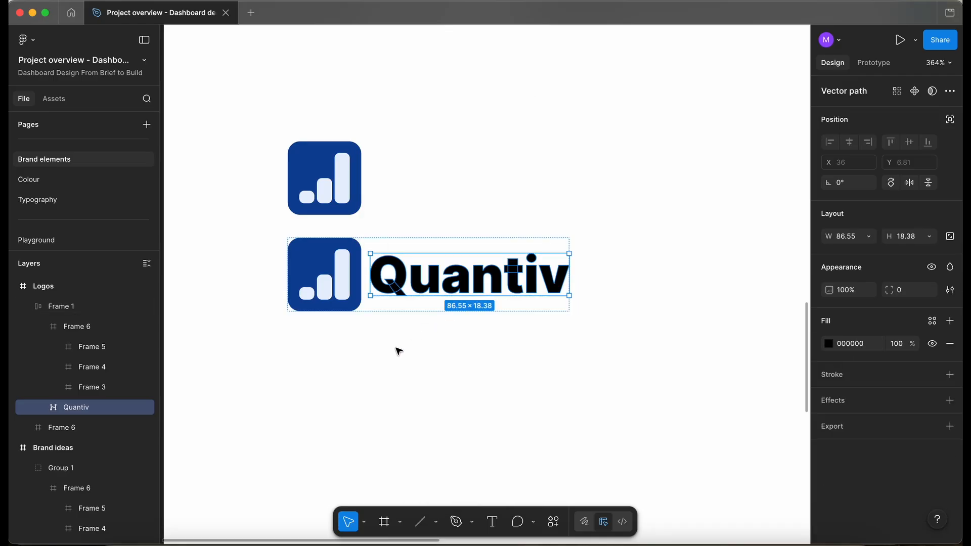
# Rename the standalone logo mark layer to BrandMark.
pyautogui.click(387, 310)
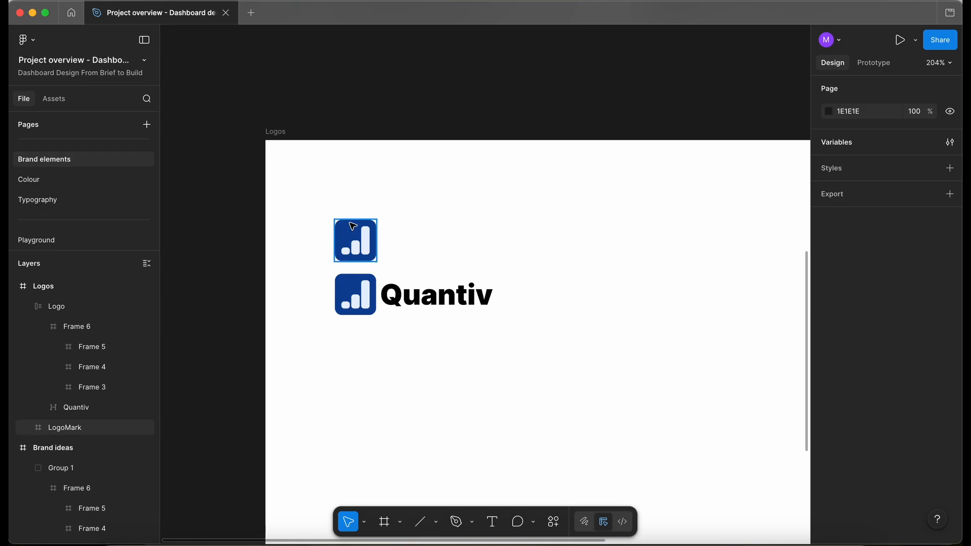
pyautogui.click(361, 243)
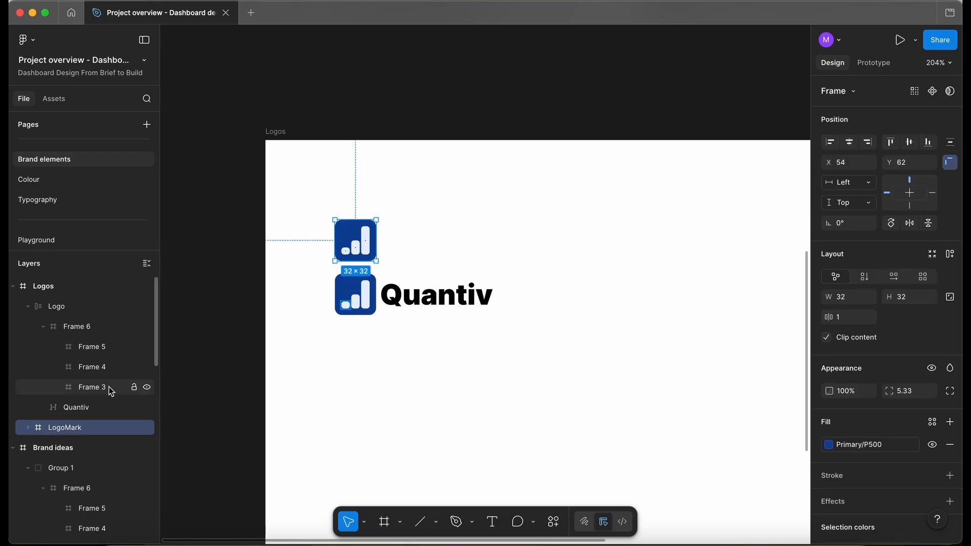
pyautogui.doubleClick(72, 430)
pyautogui.write('Bra')
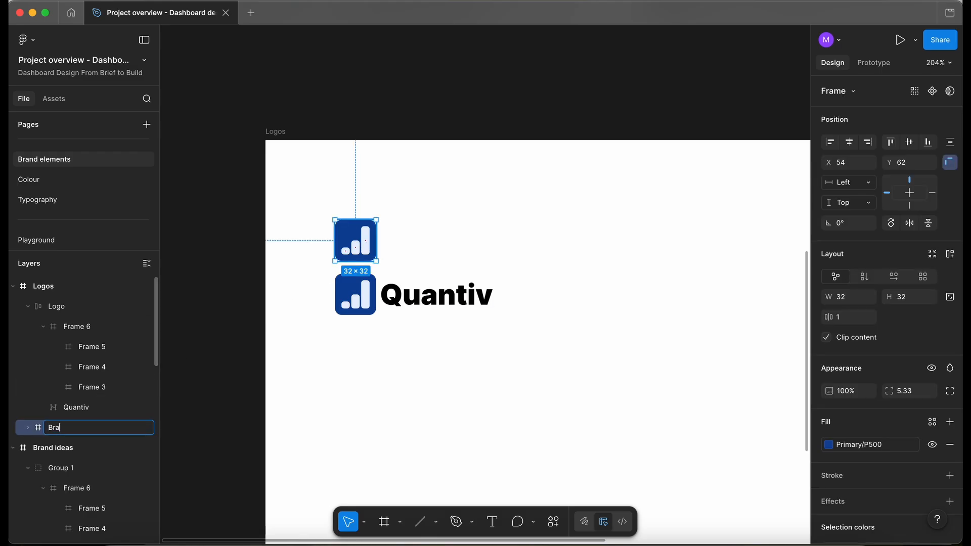
# Rename the logo-and-wordmark layer to PrimaryLogo.
pyautogui.click(110, 307)
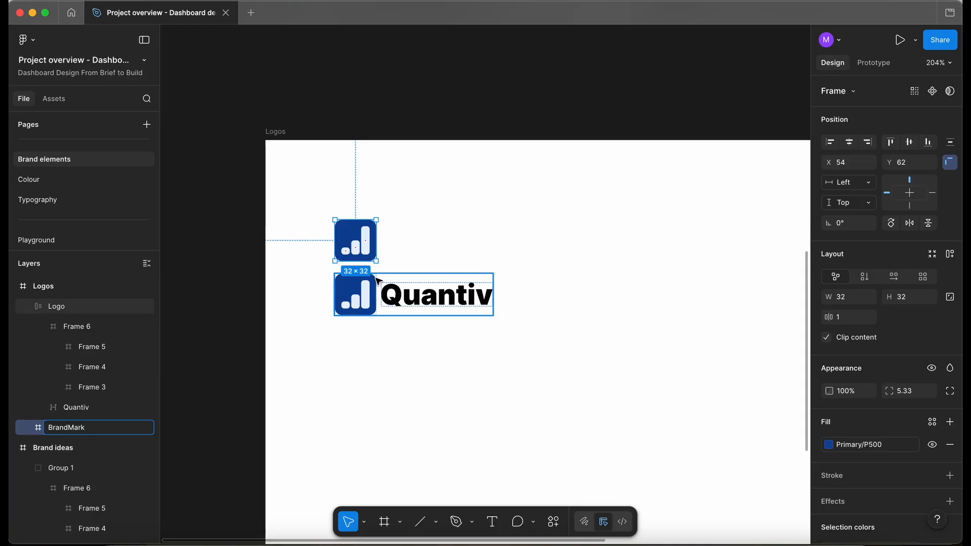
pyautogui.doubleClick(59, 309)
pyautogui.write('Primary')
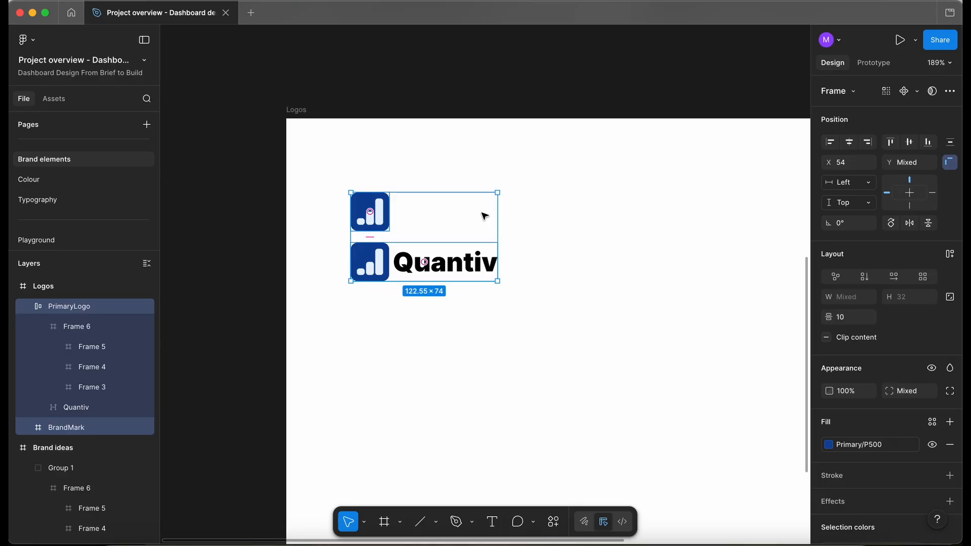
# Turn the BrandMark and PrimaryLogo layers into a component set with two variants.
pyautogui.click(918, 93)
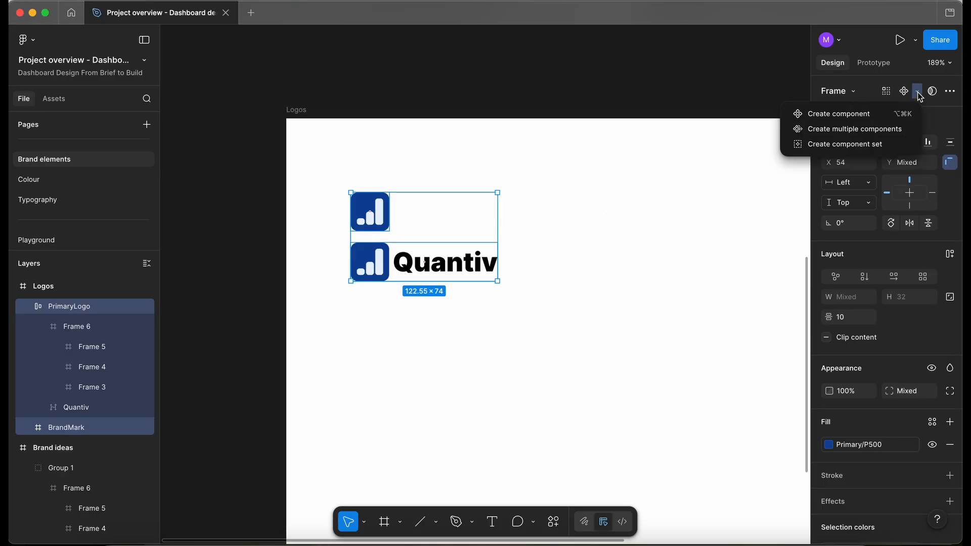
pyautogui.click(869, 130)
pyautogui.click(884, 117)
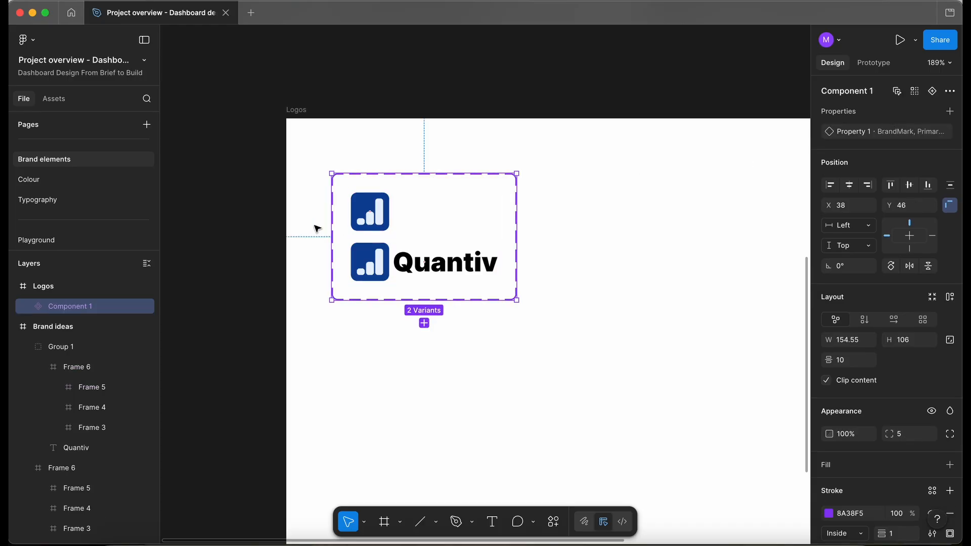
# Rename the component set's variant property to Type.
pyautogui.scroll(3, 384, 247)
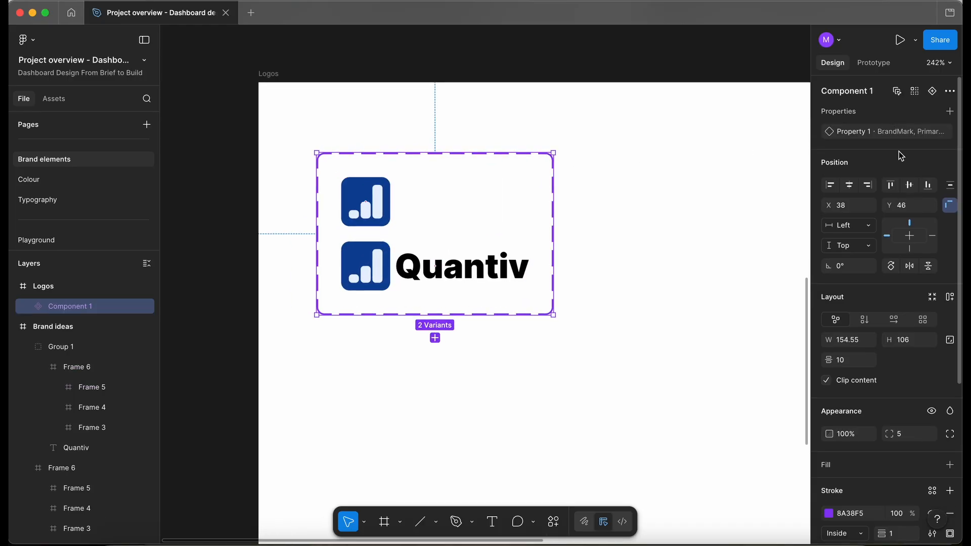
pyautogui.doubleClick(861, 133)
pyautogui.write('Typ')
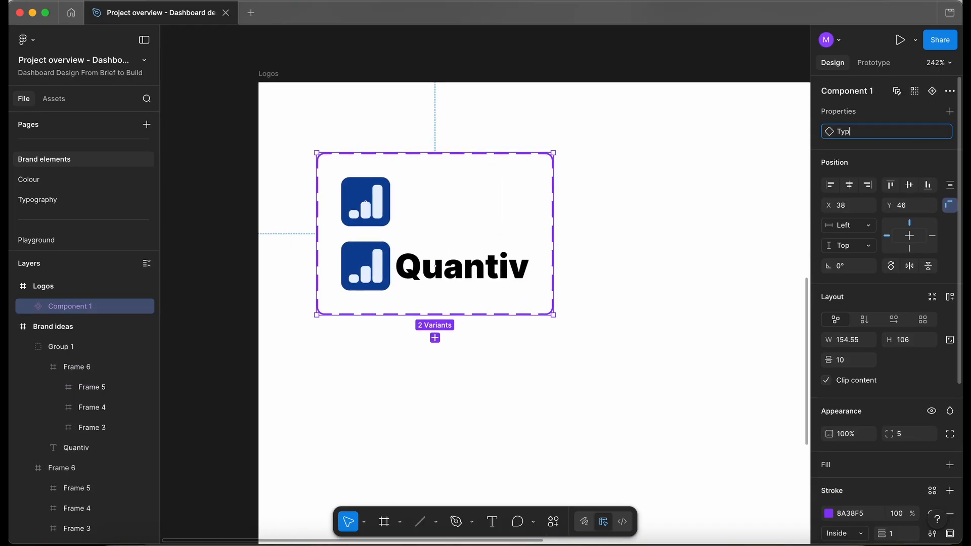
pyautogui.write('e')
pyautogui.click(772, 179)
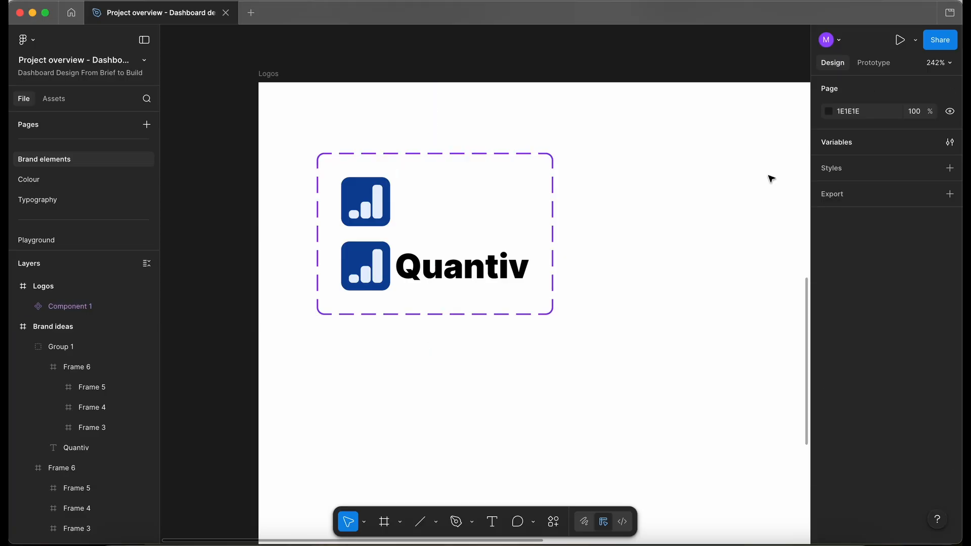
# Open the Type variant property's settings to review its BrandMark and PrimaryLogo values.
pyautogui.click(423, 182)
pyautogui.click(870, 132)
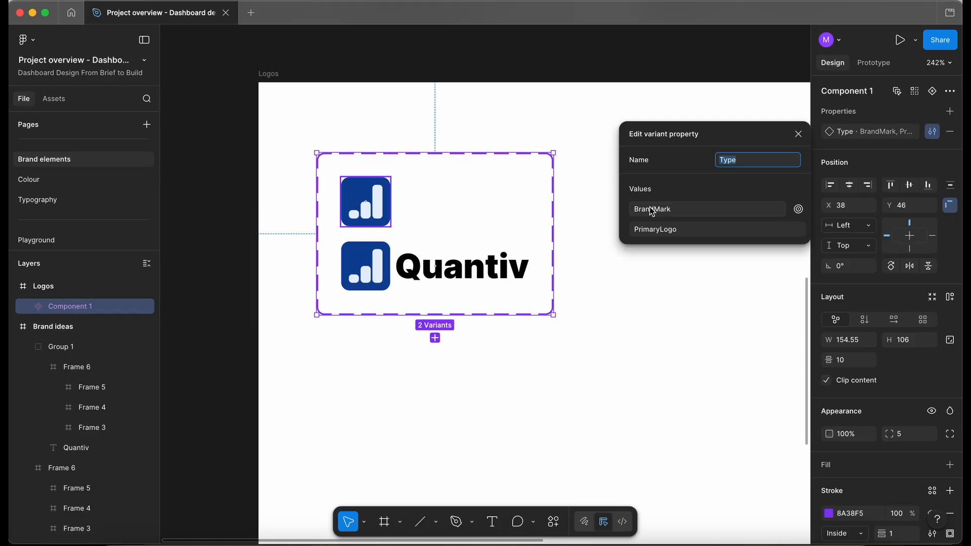
pyautogui.click(672, 328)
# Rename the component set to Logo.
pyautogui.click(462, 172)
pyautogui.doubleClick(847, 91)
pyautogui.write('Logo')
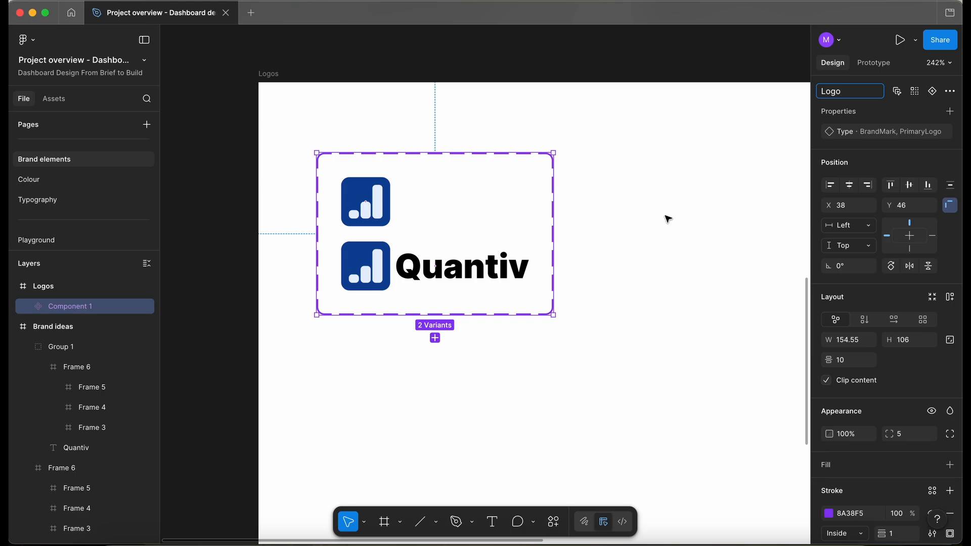
pyautogui.click(667, 217)
# Look over the Project overview design brief and the Logo component in the Logos frame.
pyautogui.scroll(-2, 664, 219)
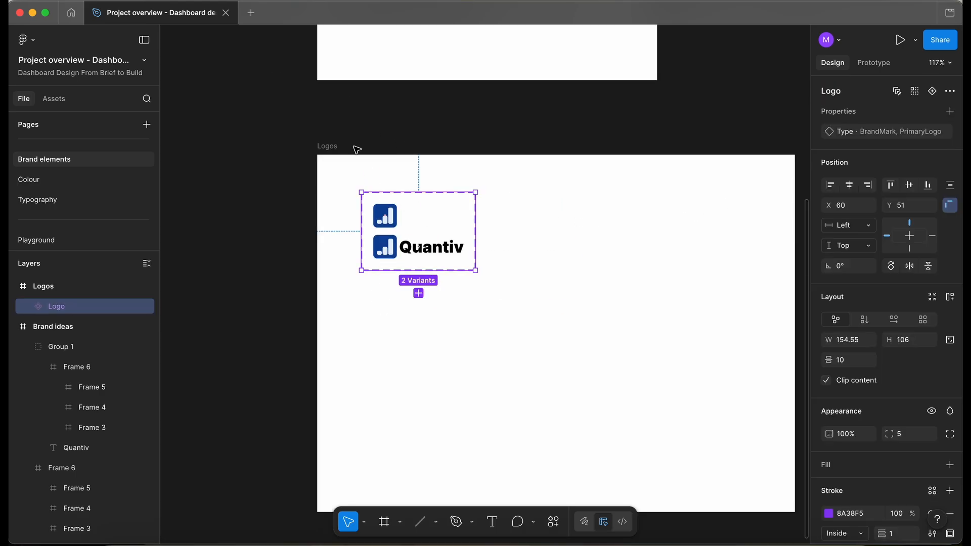
pyautogui.scroll(3, 461, 262)
pyautogui.scroll(-3, 105, 189)
pyautogui.scroll(3, 75, 171)
pyautogui.click(67, 190)
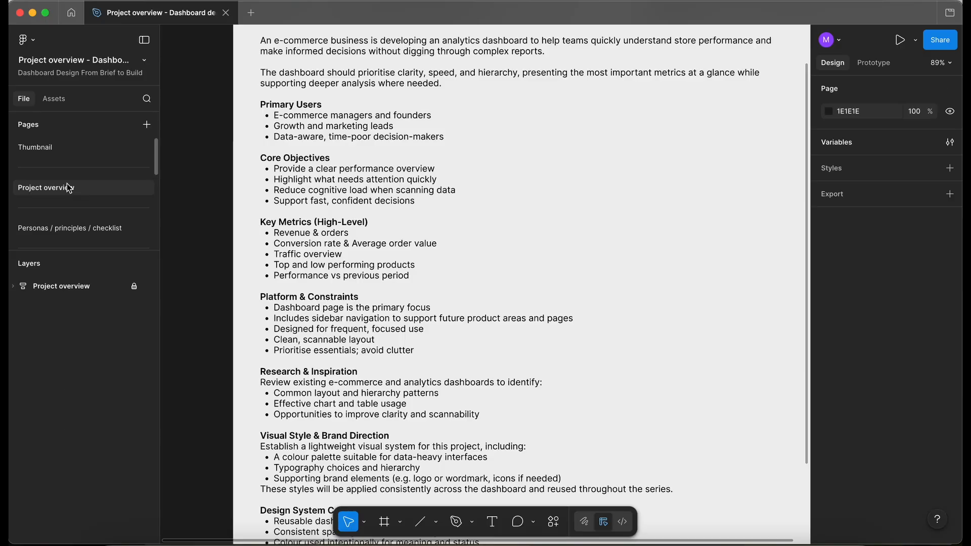
pyautogui.scroll(-1, 336, 348)
pyautogui.scroll(5, 336, 348)
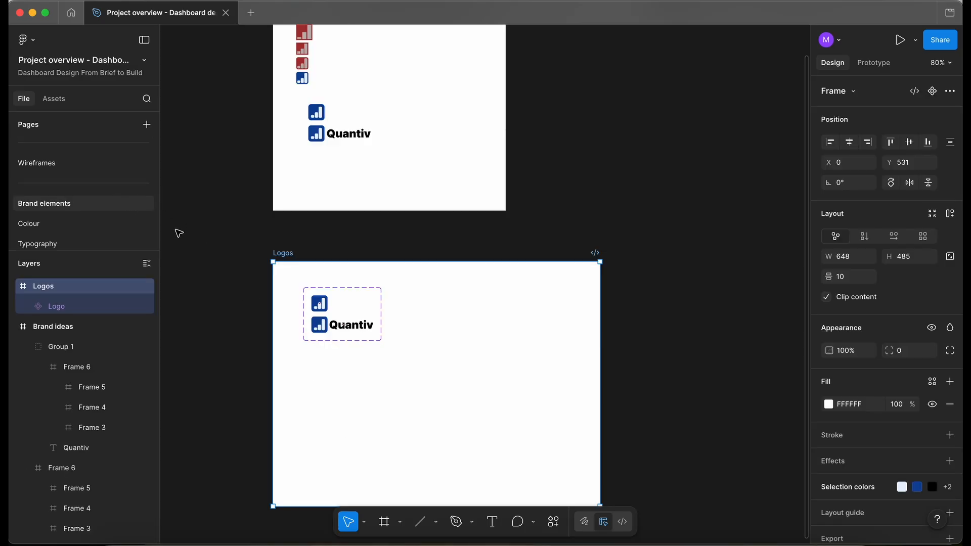
pyautogui.scroll(-2, 215, 293)
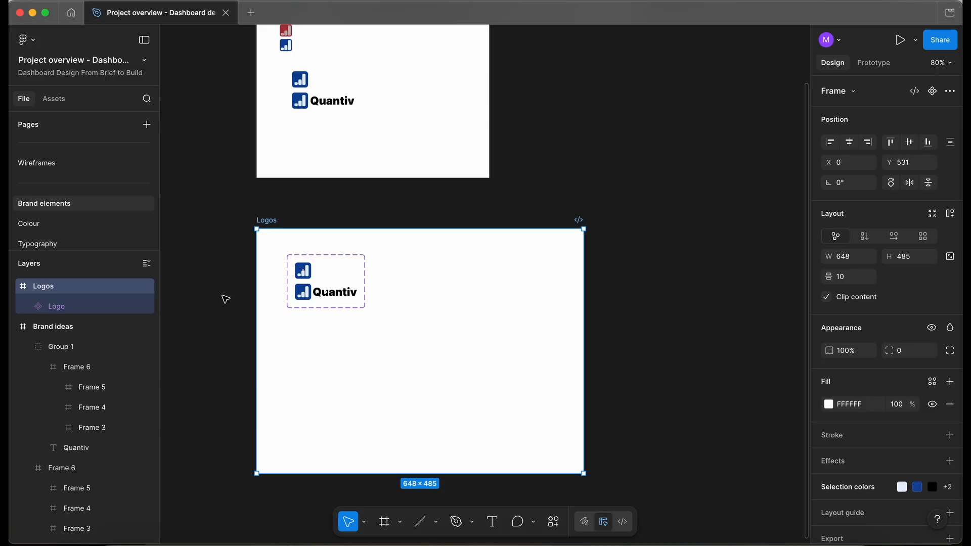
pyautogui.click(308, 279)
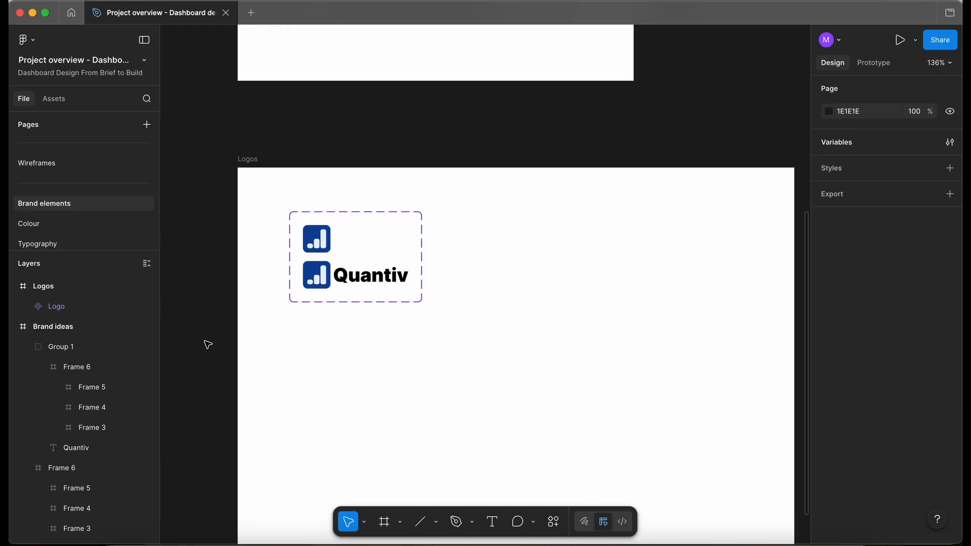
# Add a new page named Icons and open it.
pyautogui.scroll(-3, 217, 340)
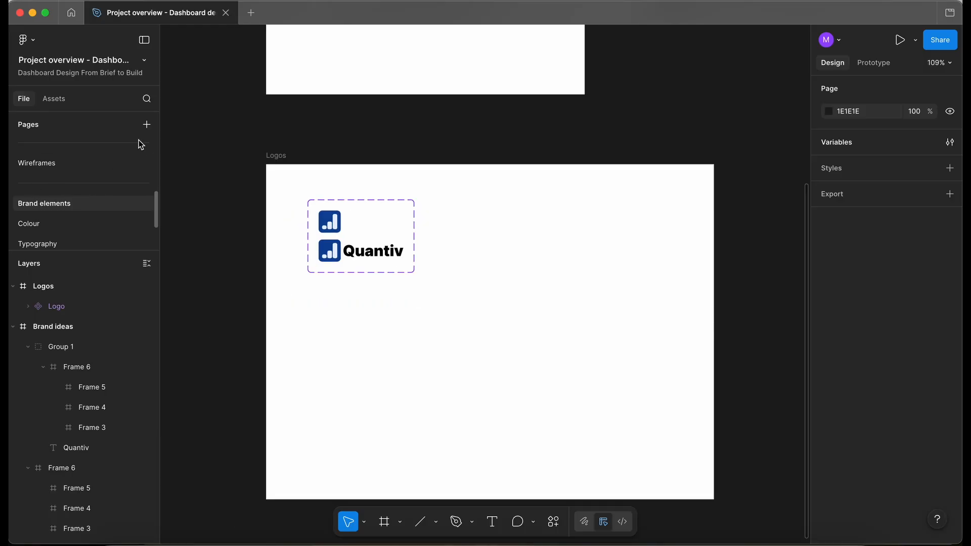
pyautogui.click(144, 125)
pyautogui.write('Icons')
pyautogui.press('Return')
pyautogui.click(102, 200)
pyautogui.click(80, 224)
# Draw a frame about 730 × 566 on the Icons page and open the Feather Icons plugin.
pyautogui.press('f')
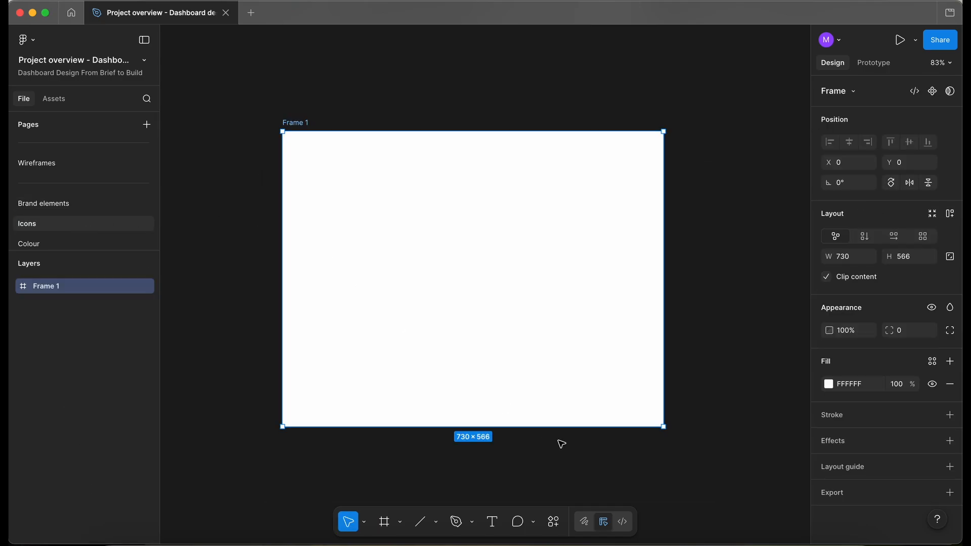
pyautogui.click(553, 524)
pyautogui.click(436, 316)
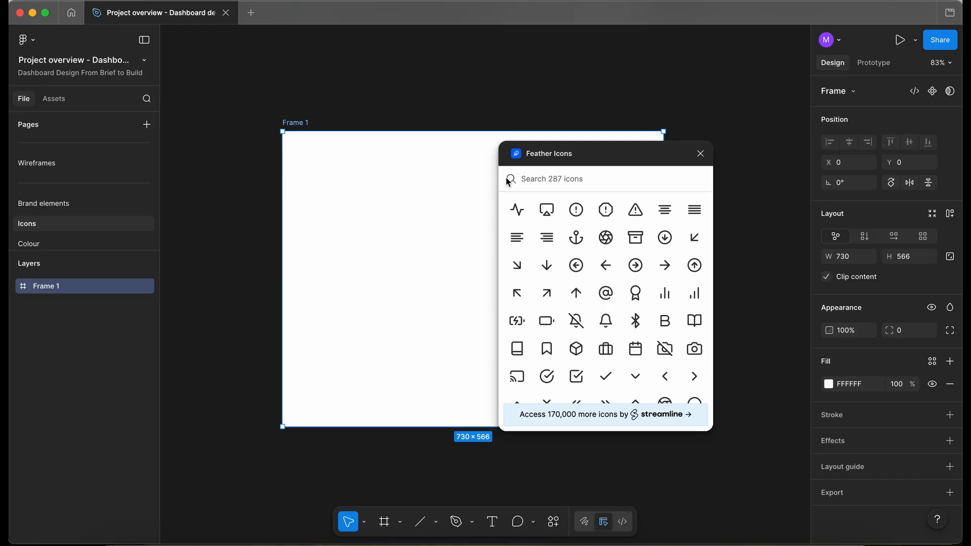
# Browse the Feather icon set in the plugin.
pyautogui.scroll(-5, 643, 264)
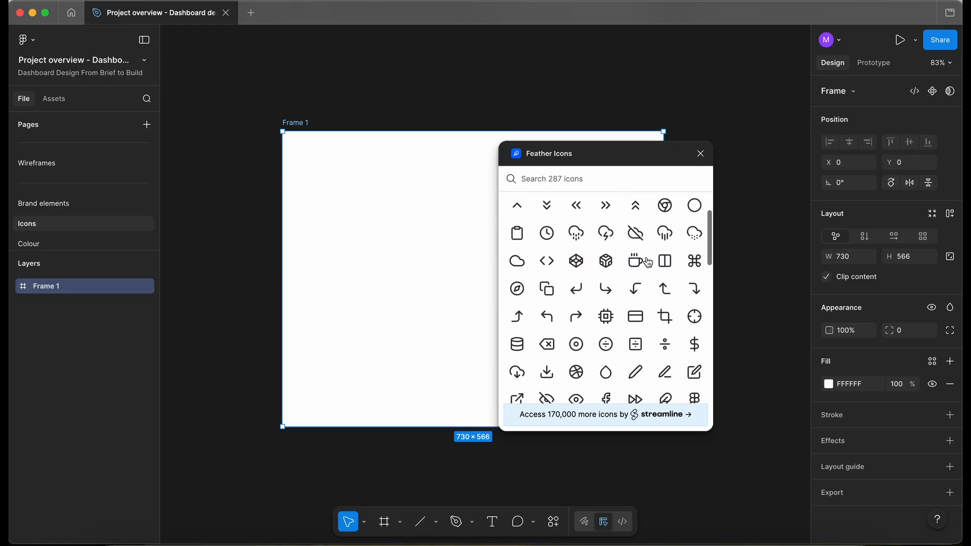
pyautogui.scroll(-1, 648, 263)
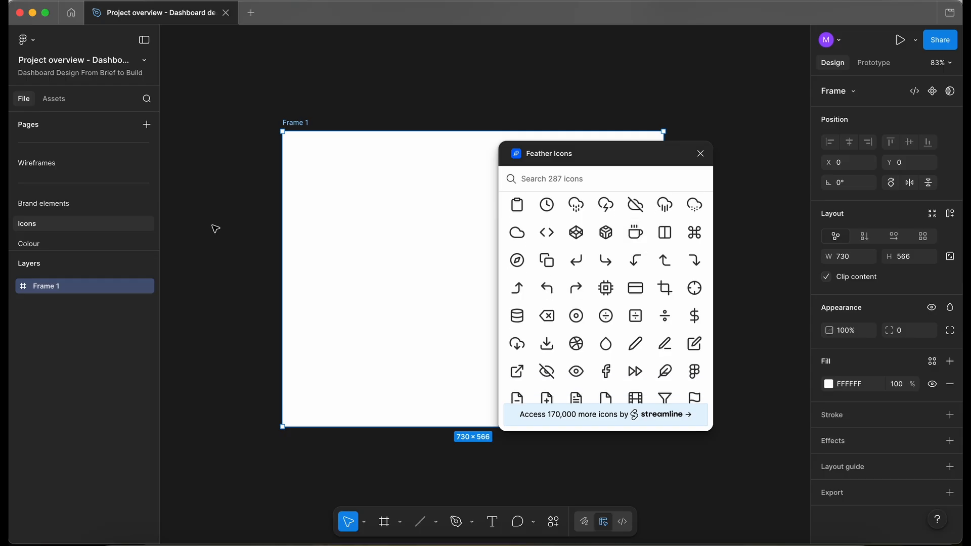
pyautogui.scroll(-1, 68, 230)
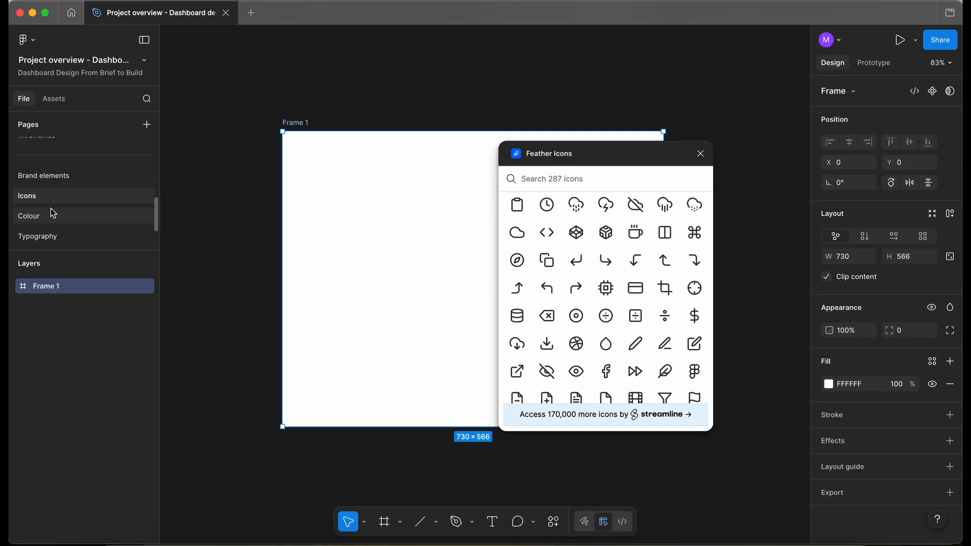
# Review the Brand ideas and Logos frames on the Brand elements page.
pyautogui.click(59, 177)
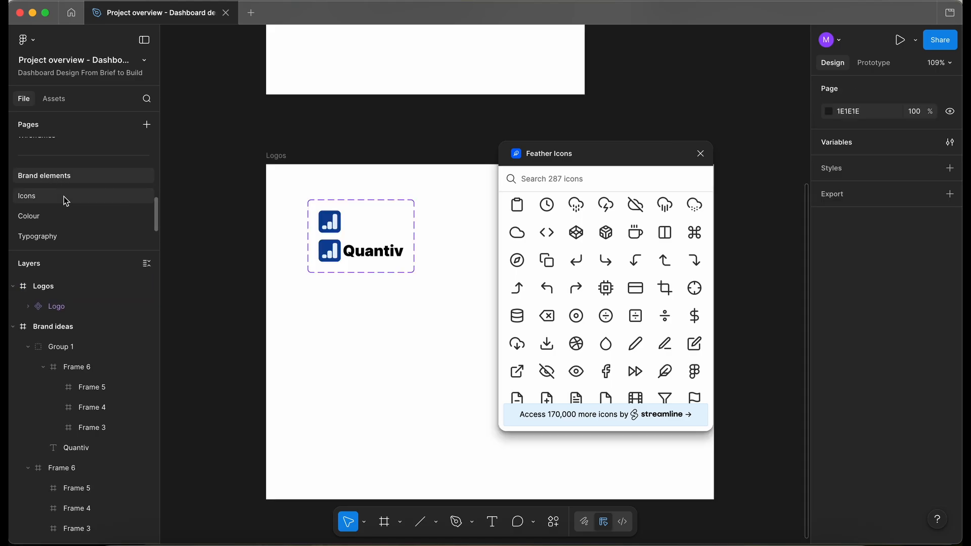
pyautogui.click(63, 194)
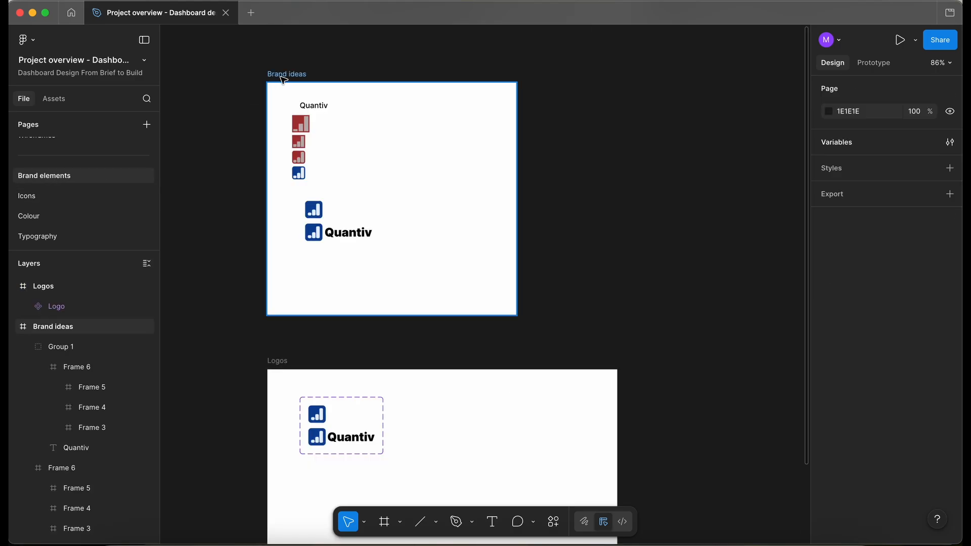
pyautogui.click(282, 78)
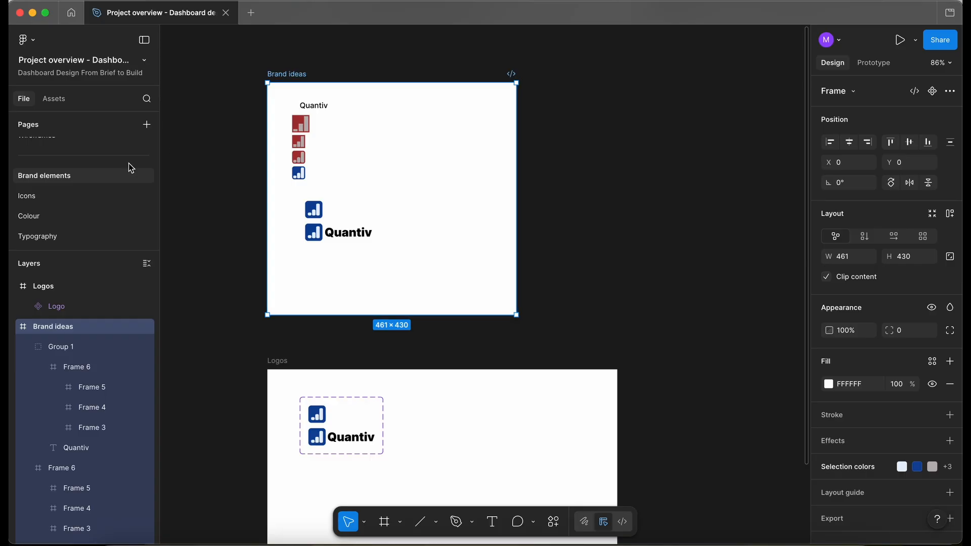
pyautogui.scroll(-2, 140, 200)
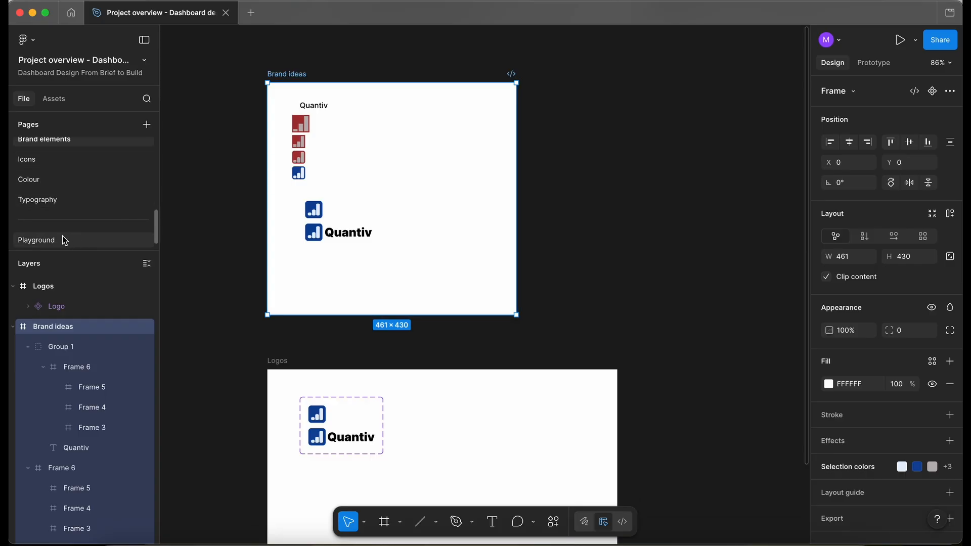
pyautogui.scroll(1, 243, 189)
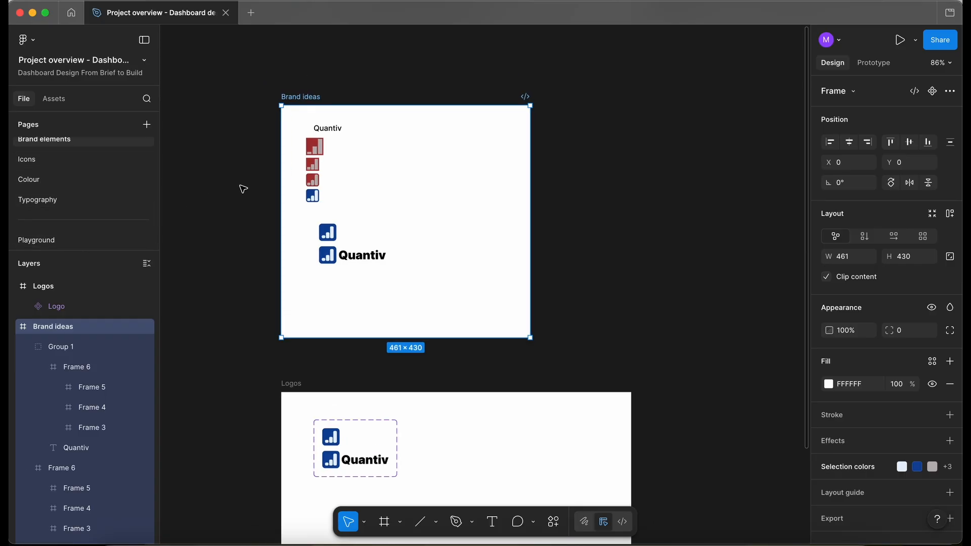
pyautogui.scroll(-2, 244, 189)
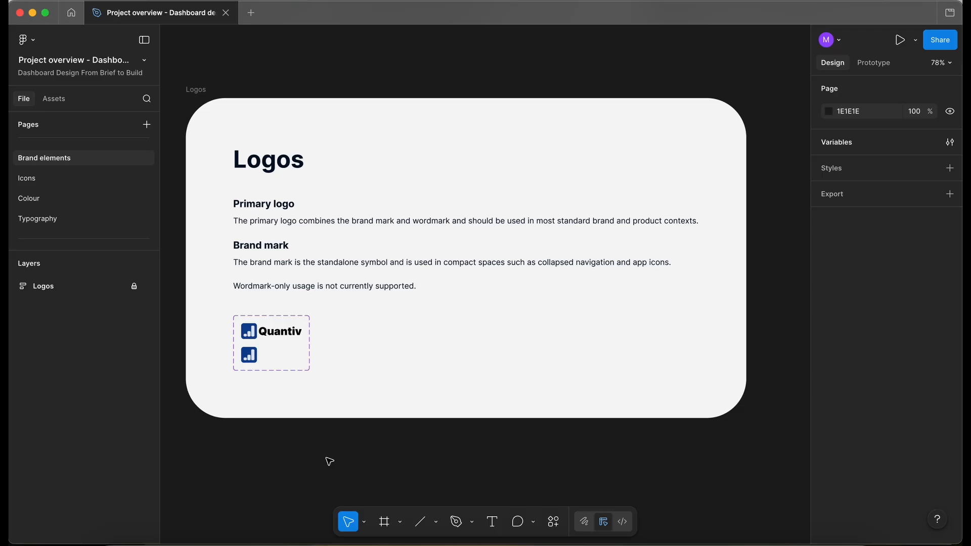
pyautogui.scroll(-2, 393, 224)
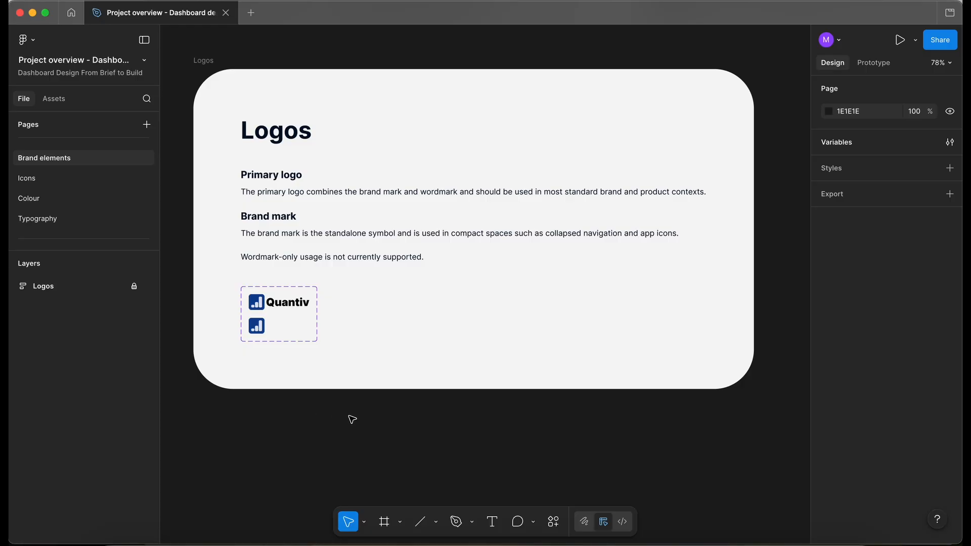
pyautogui.keyDown('ctrl'); pyautogui.scroll(3, 331, 426); pyautogui.keyUp('ctrl')
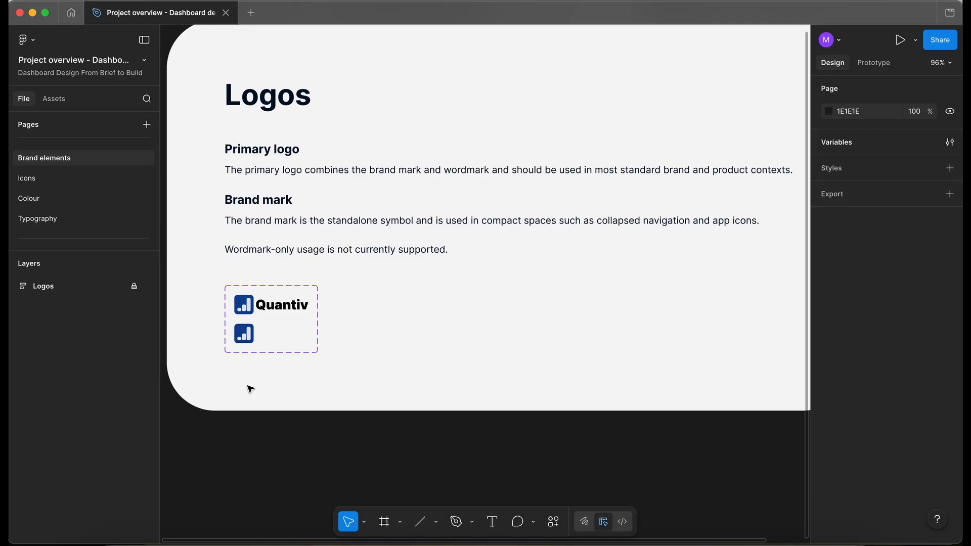
pyautogui.keyDown('ctrl'); pyautogui.scroll(1, 232, 377); pyautogui.keyUp('ctrl')
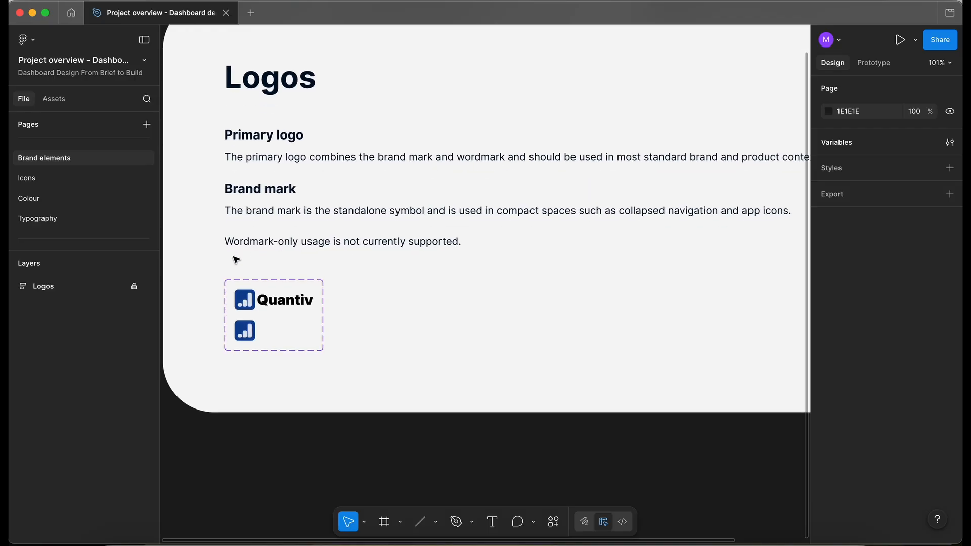
pyautogui.keyDown('ctrl'); pyautogui.scroll(2, 283, 257); pyautogui.keyUp('ctrl')
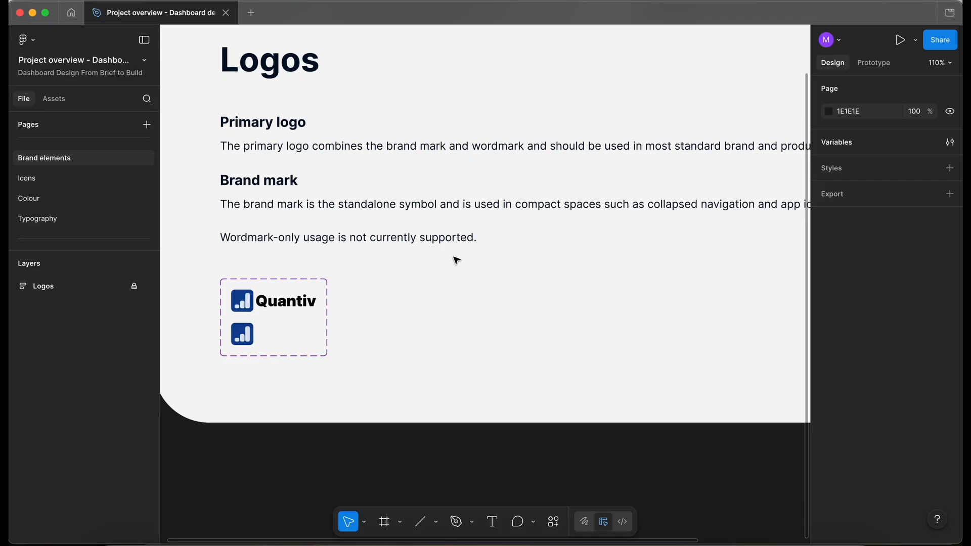
pyautogui.keyDown('ctrl'); pyautogui.scroll(2, 318, 297); pyautogui.keyUp('ctrl')
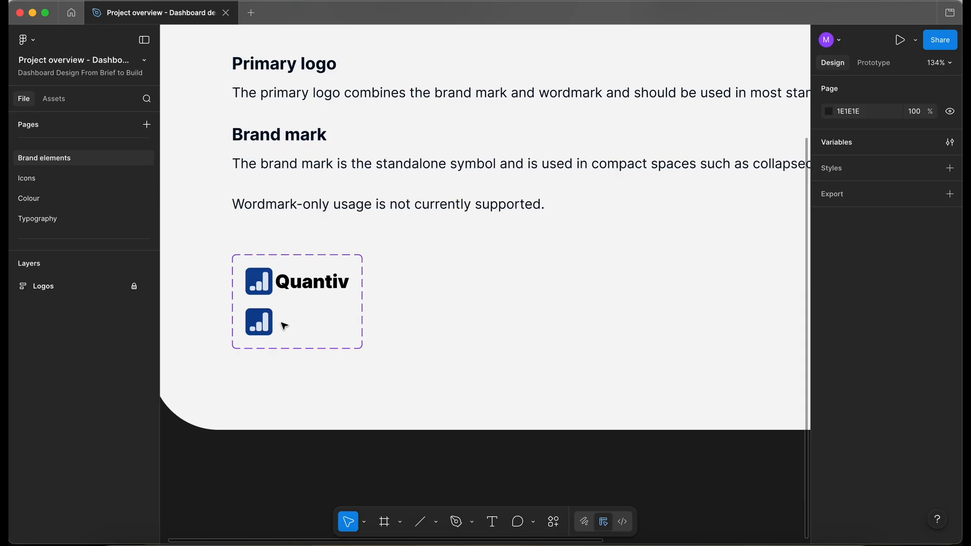
pyautogui.scroll(-4, 231, 337)
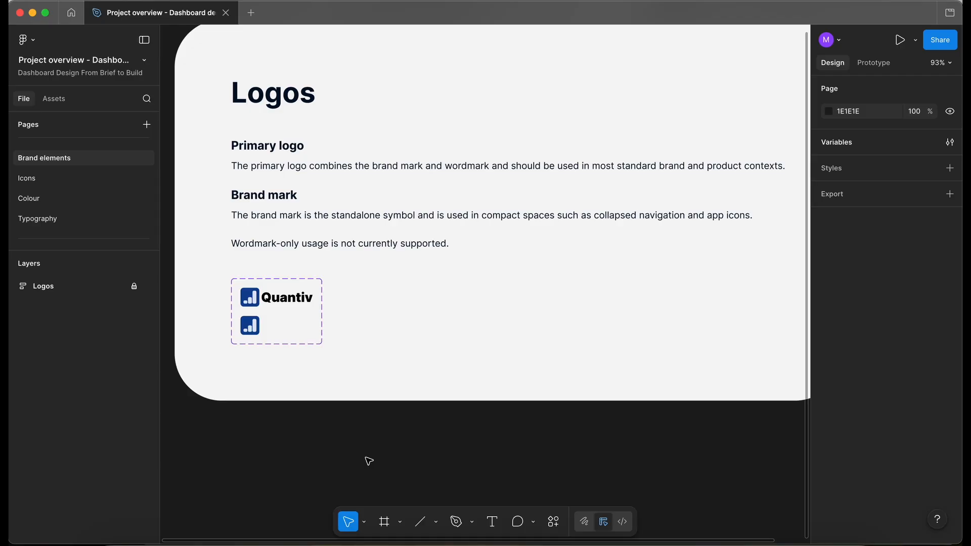
# Review the Icons page and the design brief on the Project overview page.
pyautogui.click(68, 183)
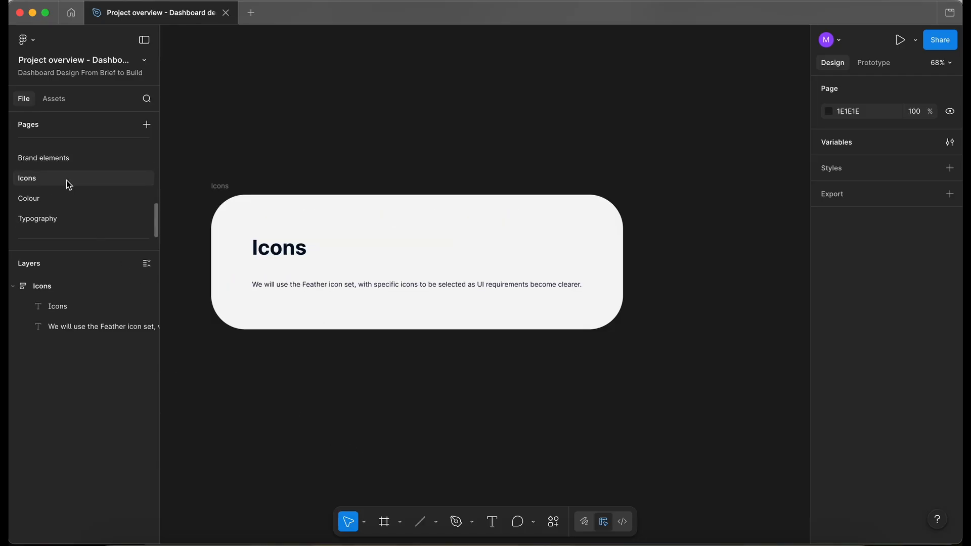
pyautogui.scroll(3, 309, 387)
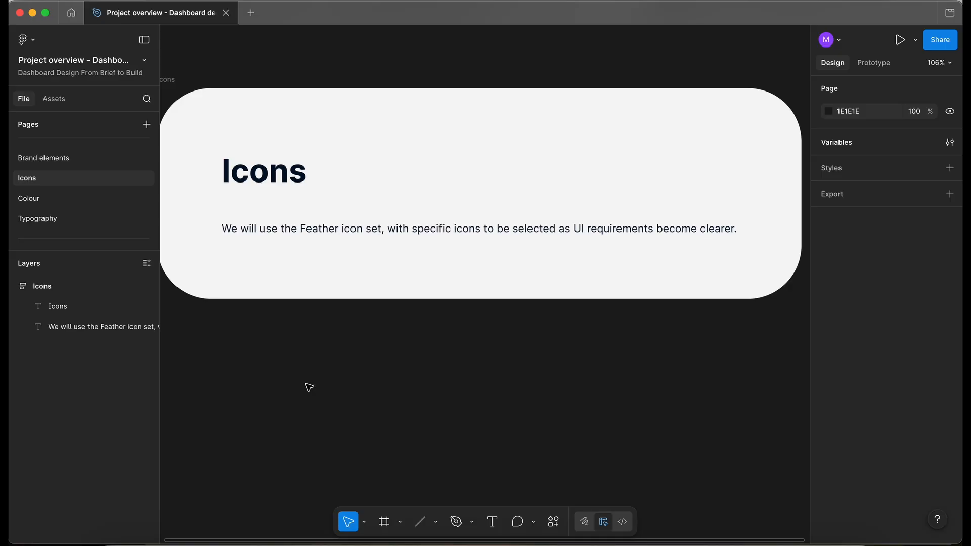
pyautogui.scroll(-2, 309, 387)
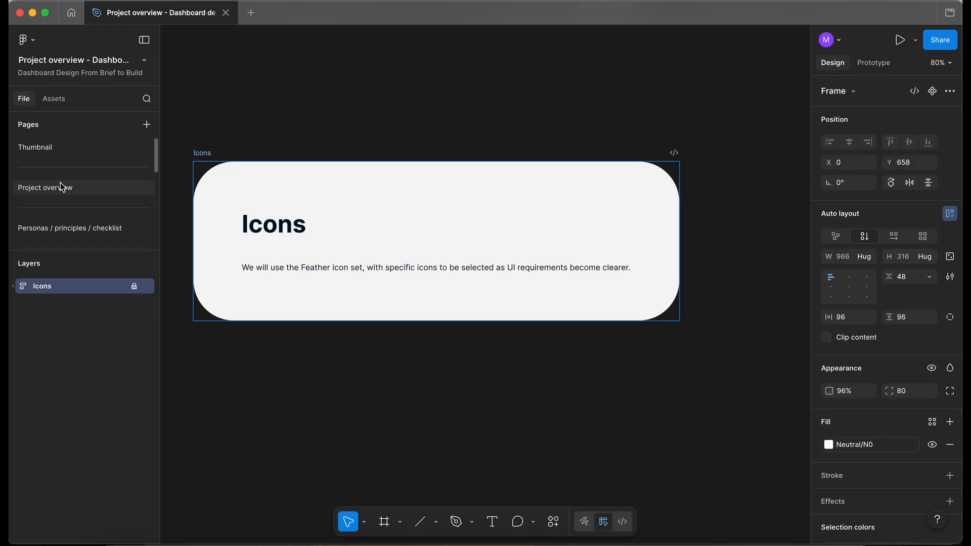
pyautogui.click(60, 184)
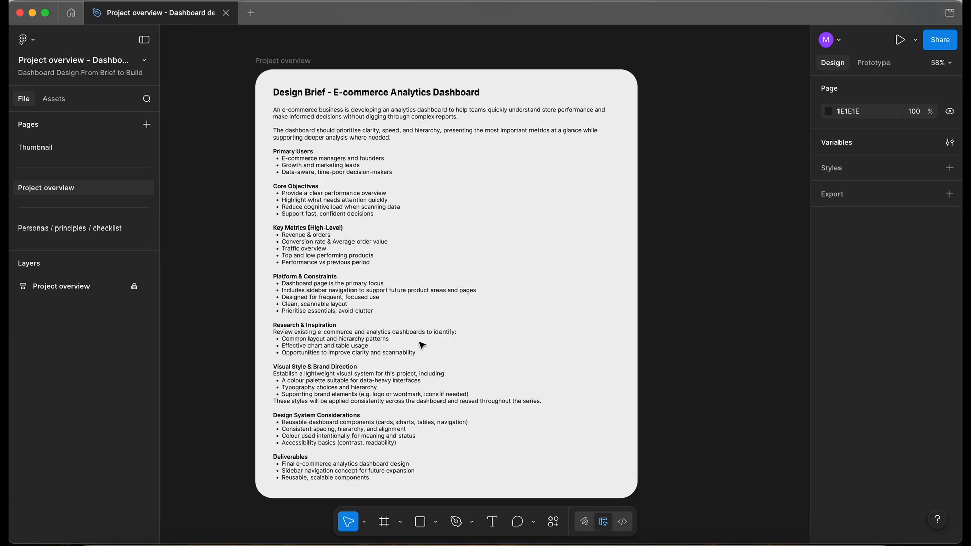
pyautogui.scroll(-1, 422, 346)
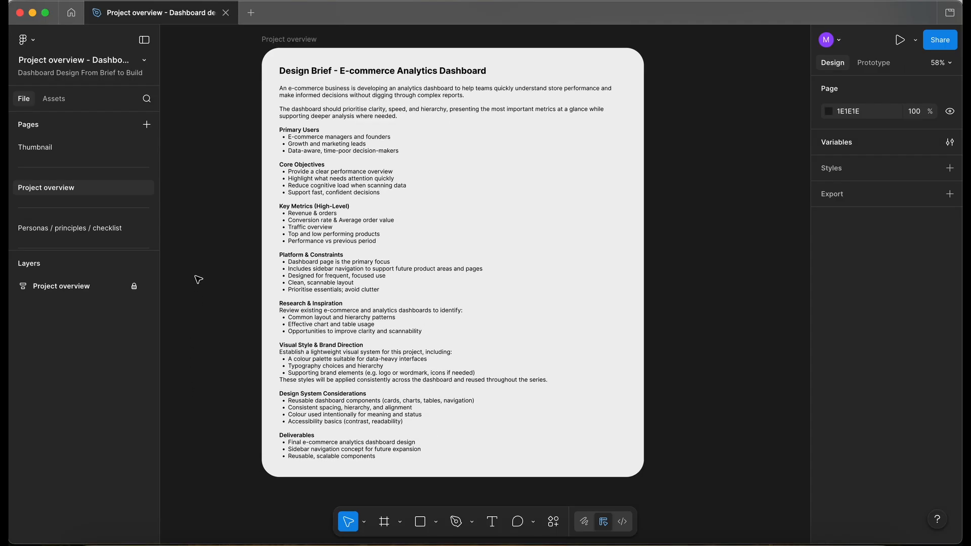
pyautogui.scroll(5, 362, 436)
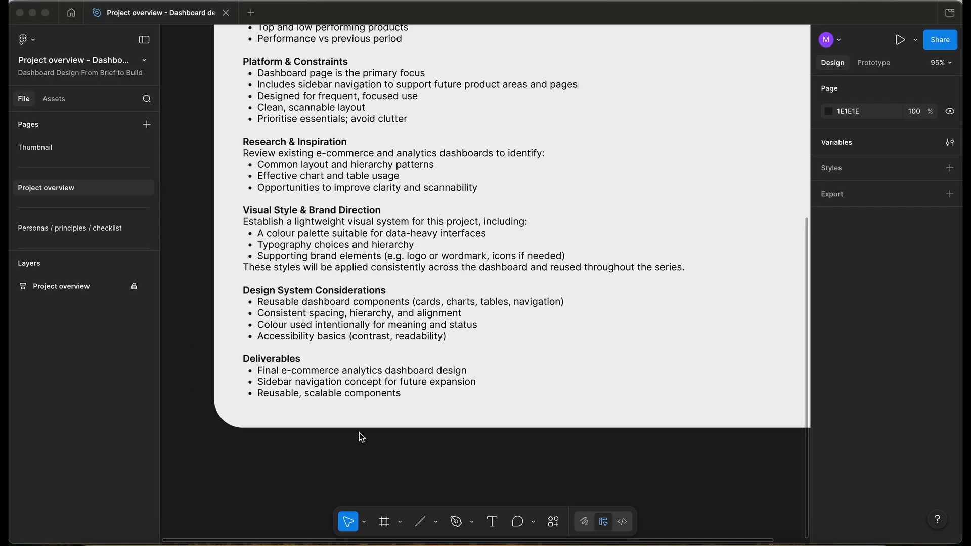